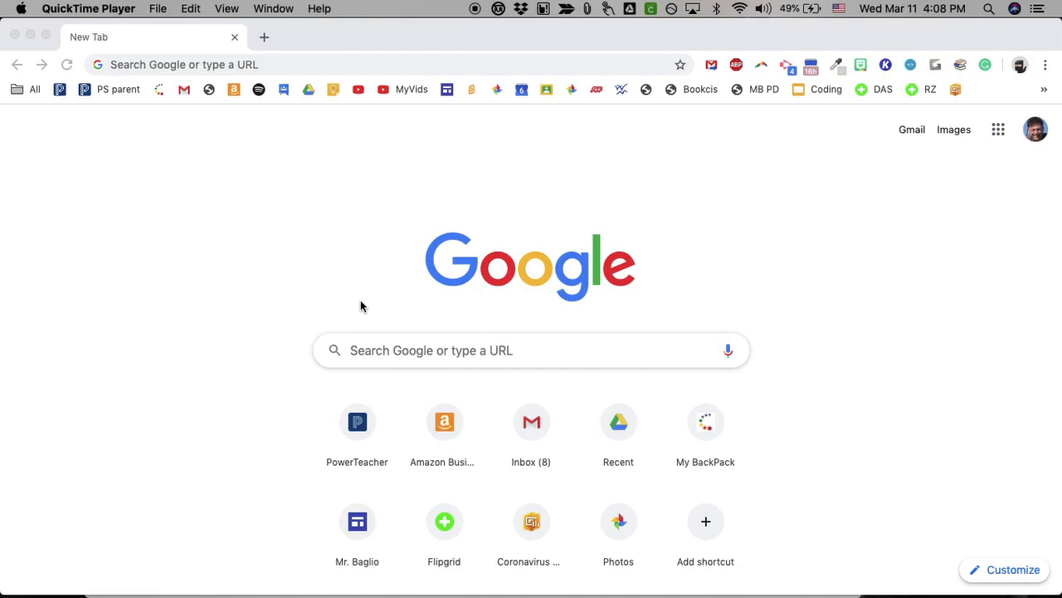
Create a new blank Google Sites website through the address sites.new
left_click(255, 66)
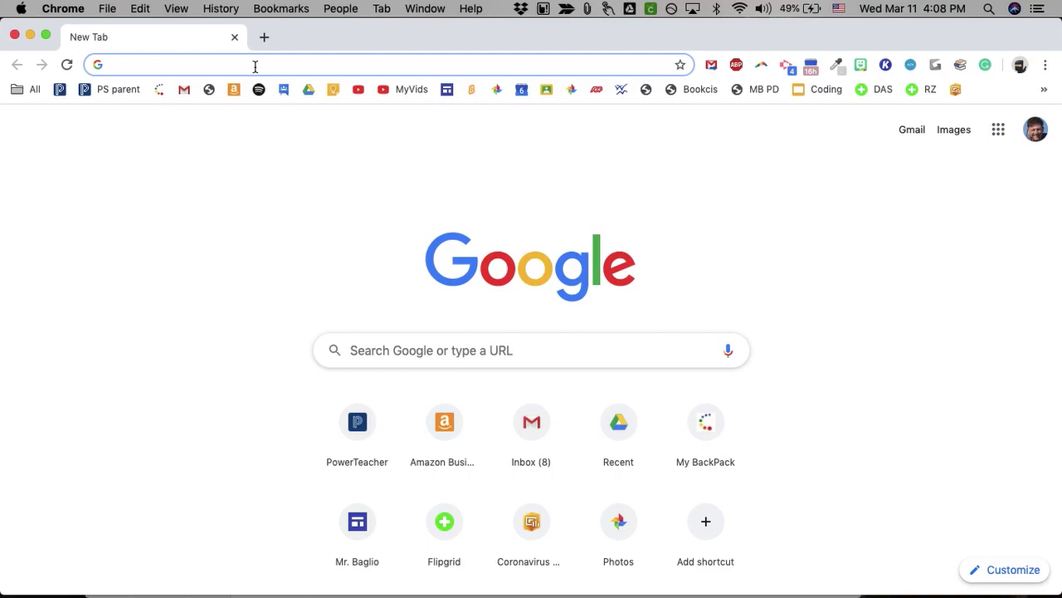
type("site")
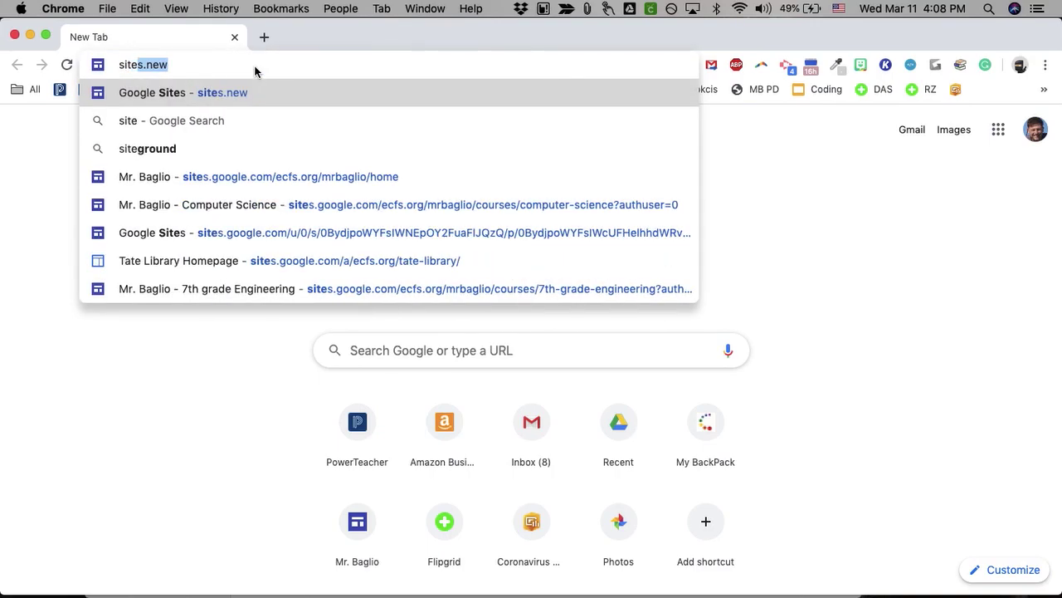
type("s.new")
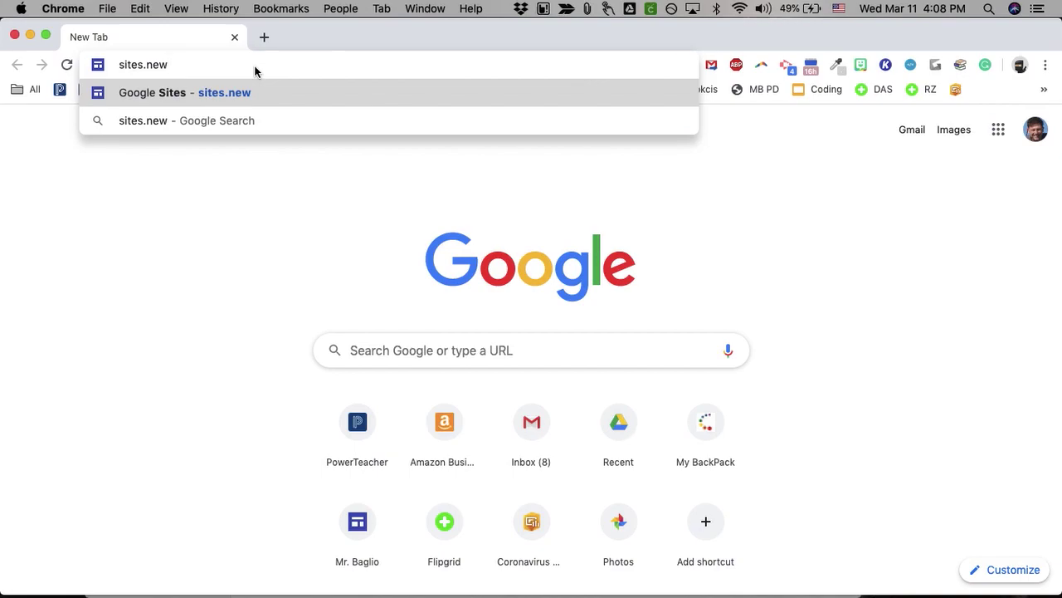
key("Return")
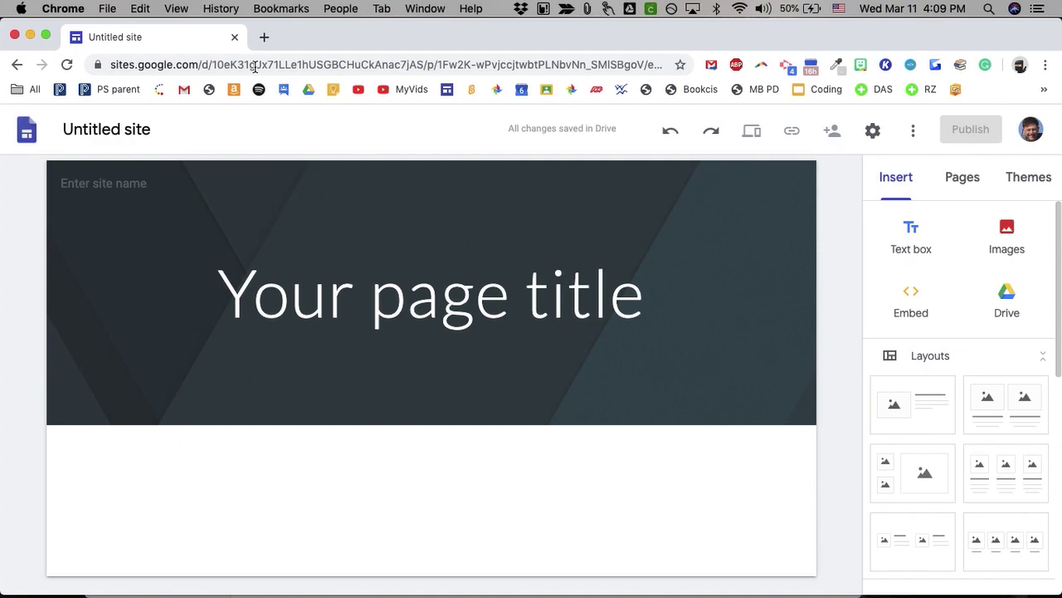
Replace the placeholder page title in the header with "Building Things"
left_click(381, 314)
triple_click(381, 314)
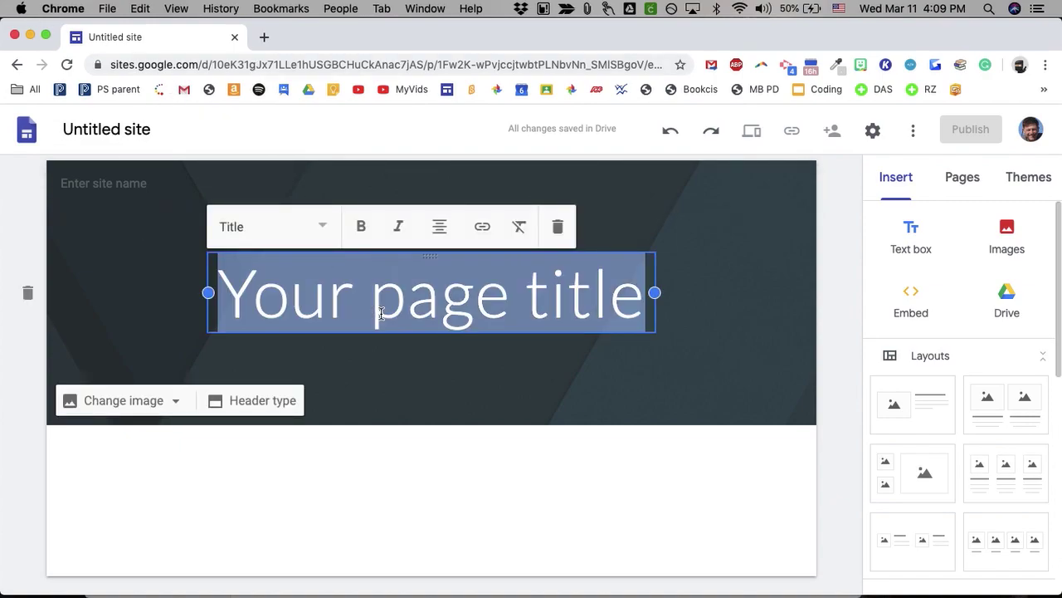
type("Build")
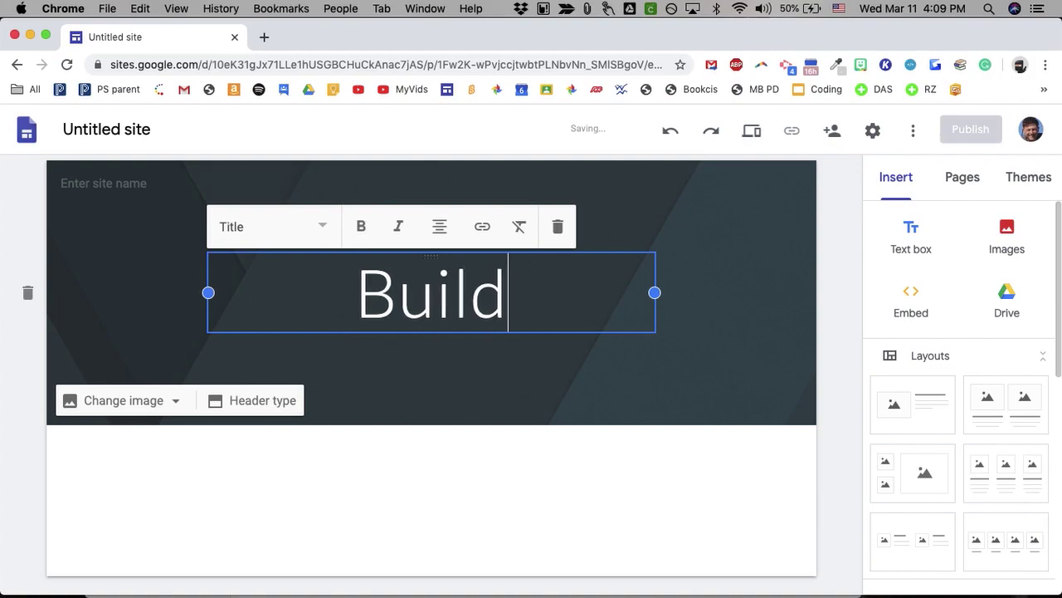
type("ing Things")
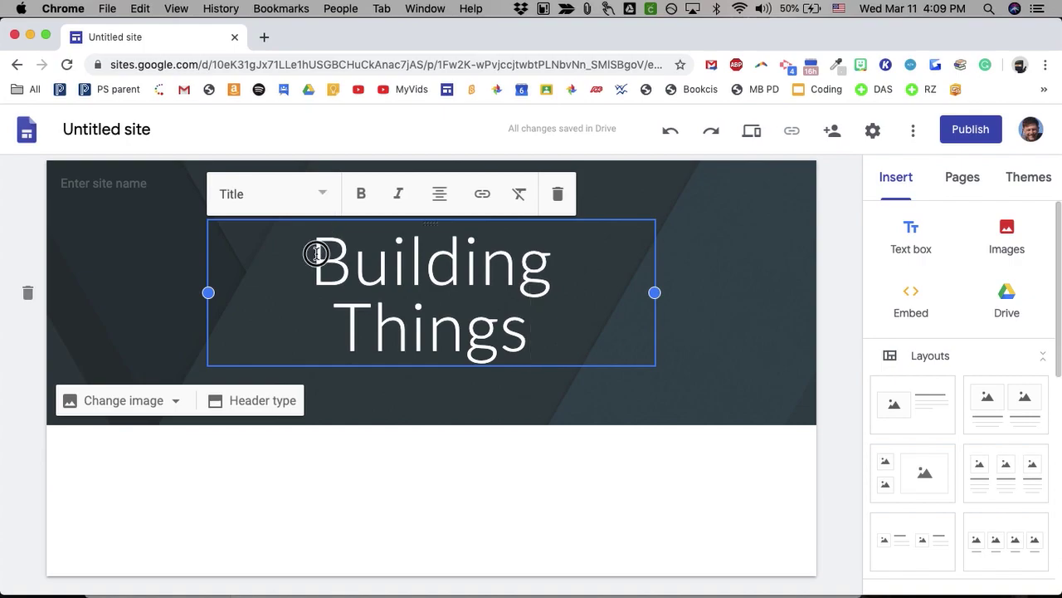
Try the Heading, Subheading and Small text styles on the page title, returning it to the Title style
left_click_drag(318, 253, 531, 308)
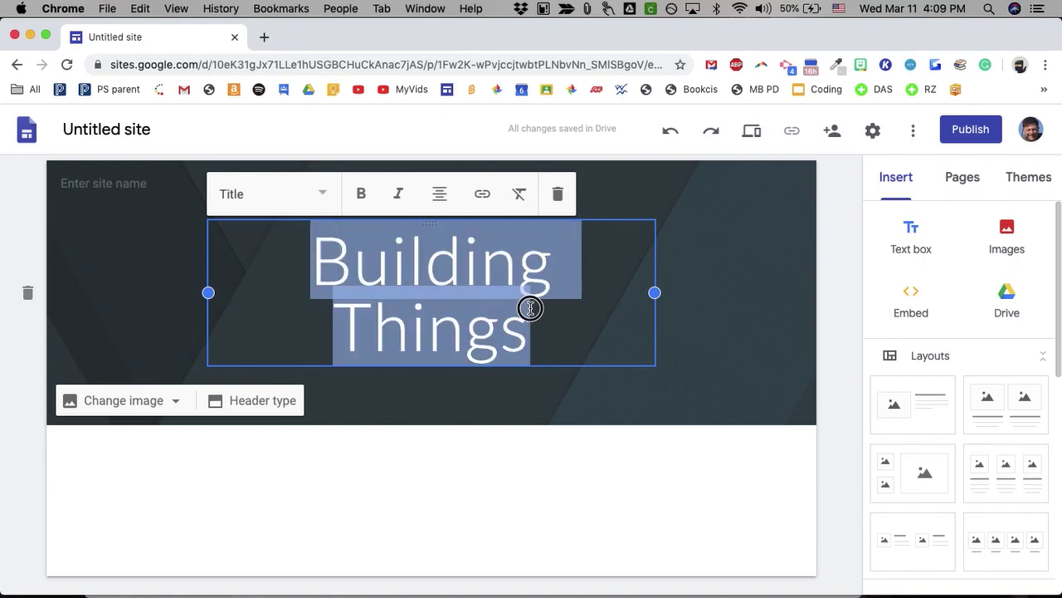
left_click(322, 196)
left_click(280, 286)
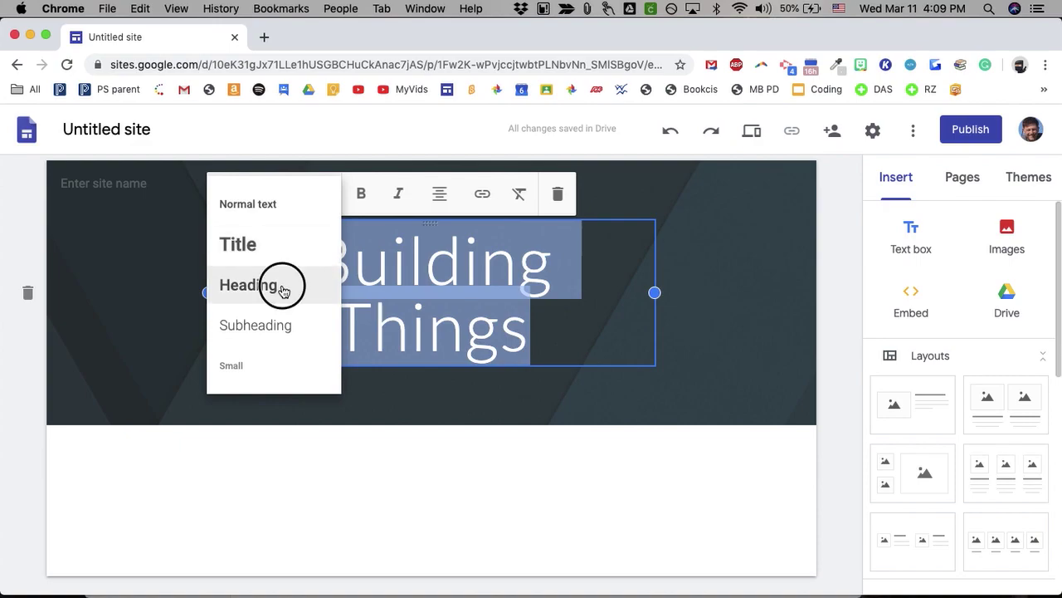
left_click(324, 244)
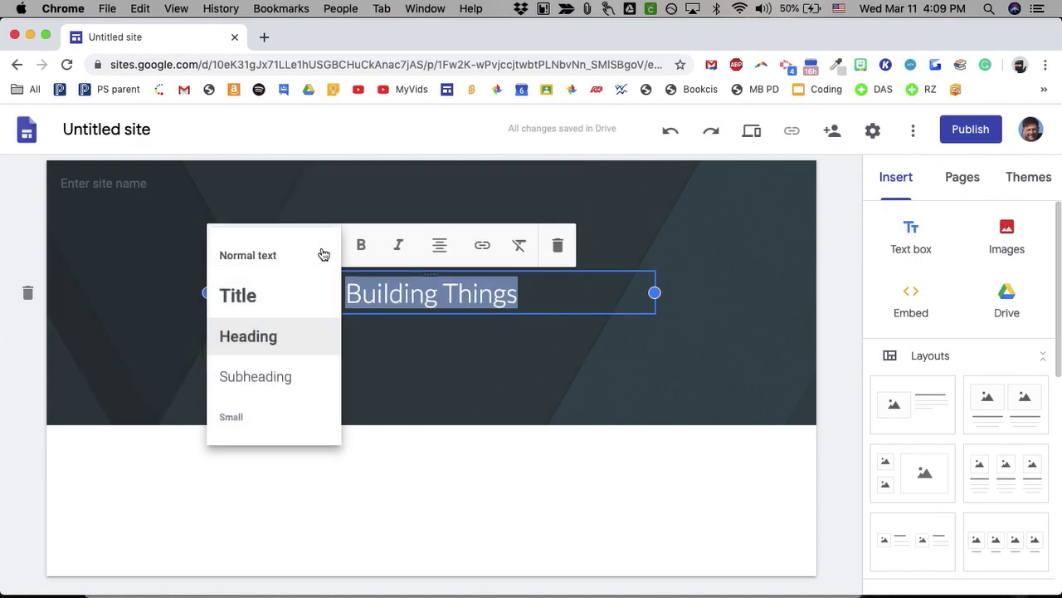
left_click(278, 378)
left_click(320, 250)
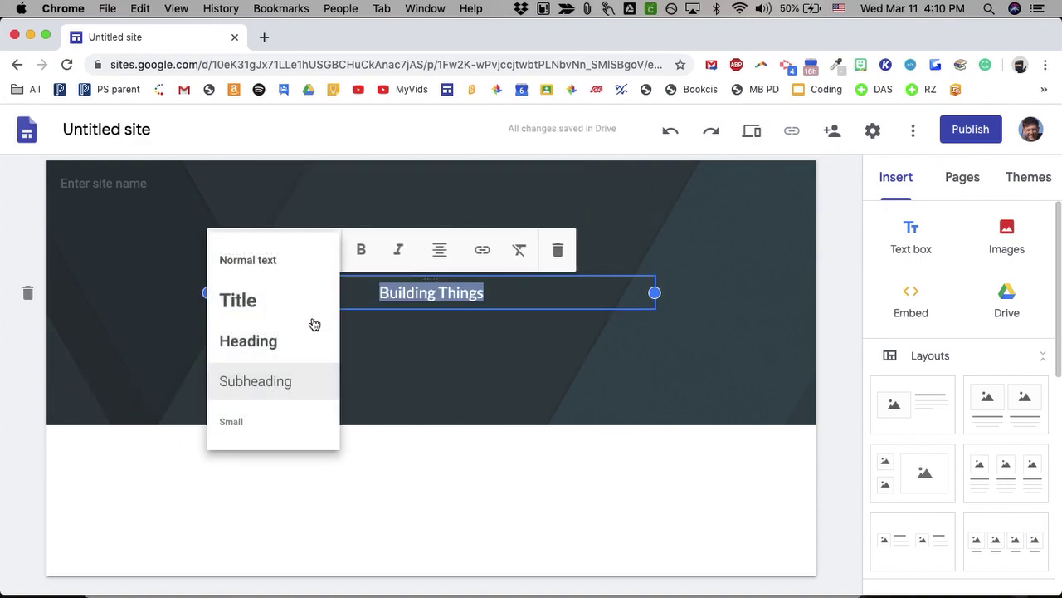
left_click(299, 426)
left_click(323, 249)
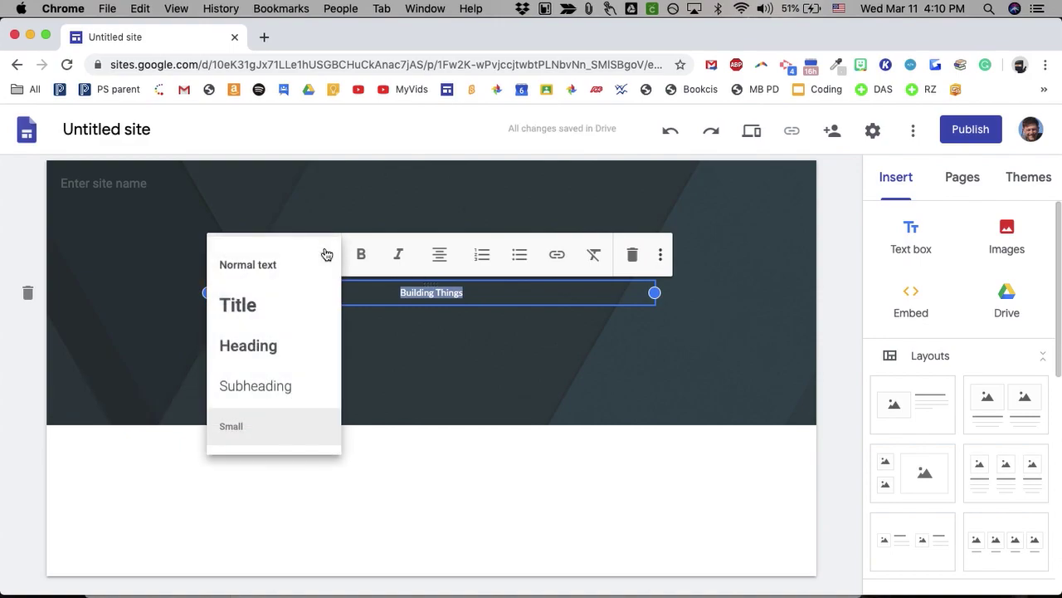
left_click(287, 304)
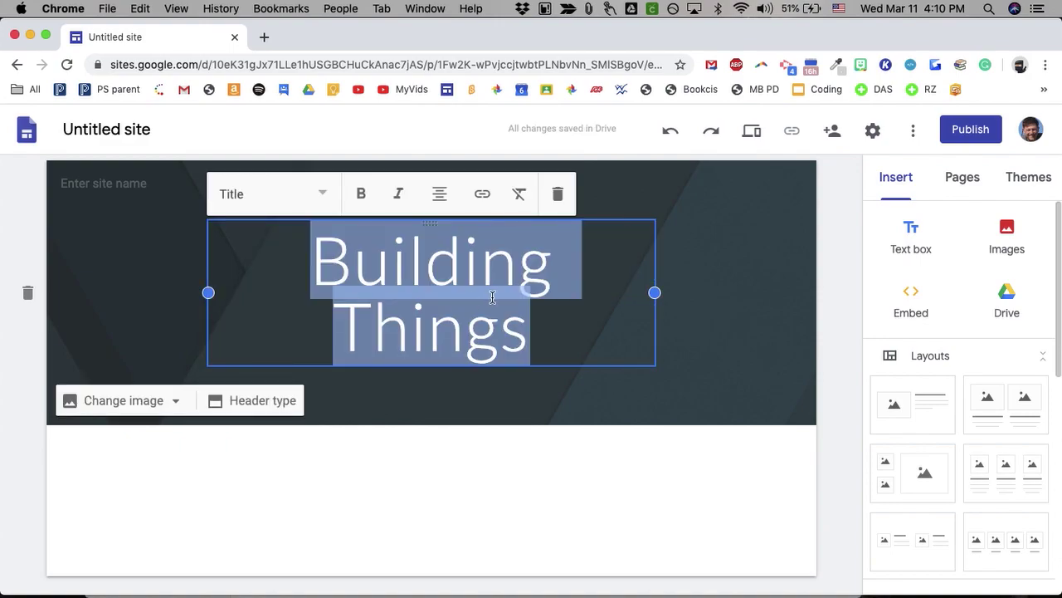
left_click(608, 192)
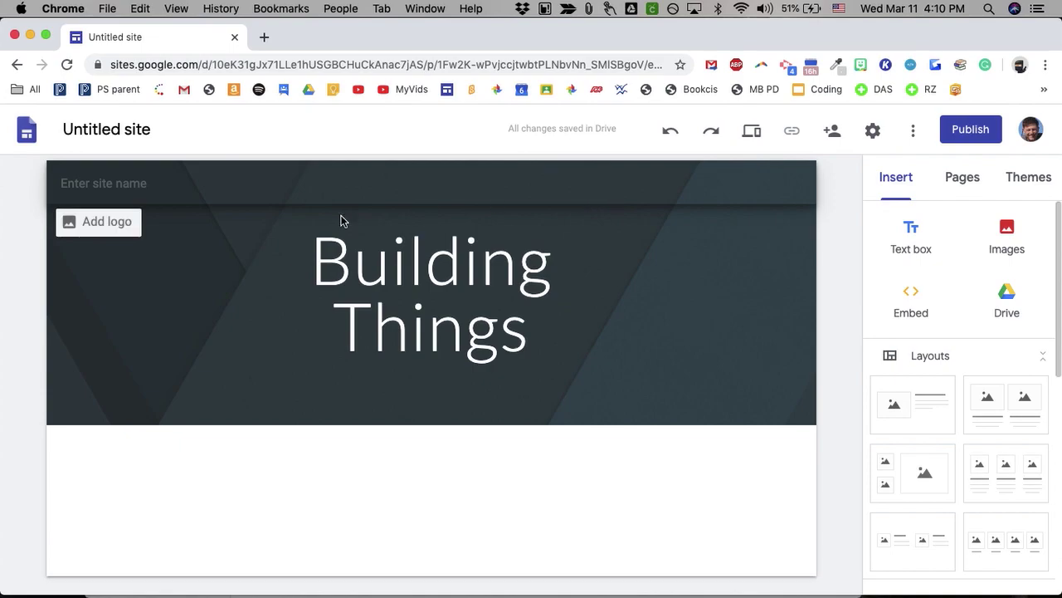
Enter "Building Things" as the site name in the header
left_click(146, 185)
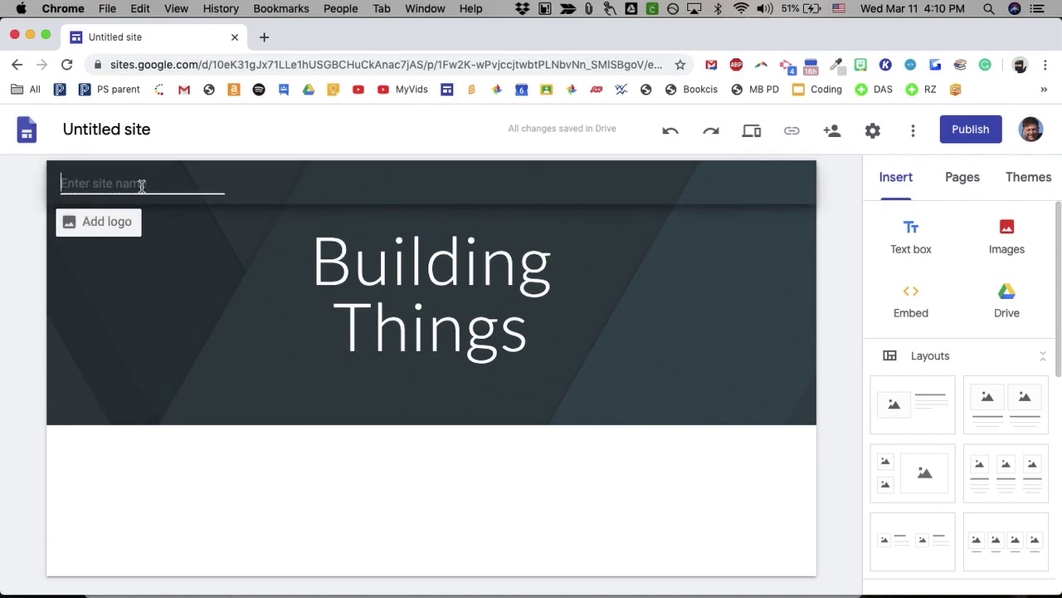
type("Building Things")
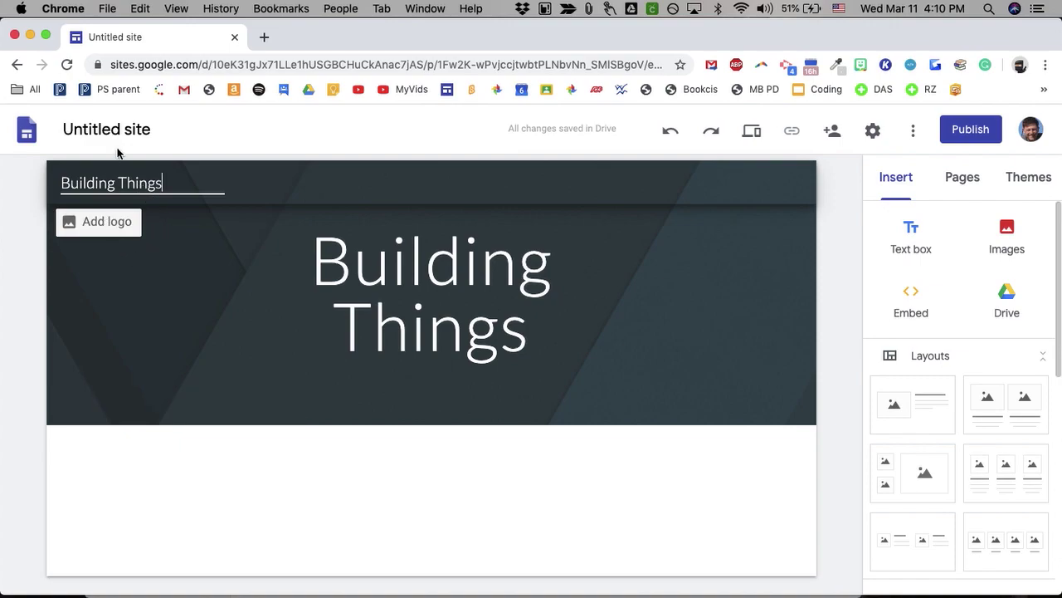
left_click(197, 284)
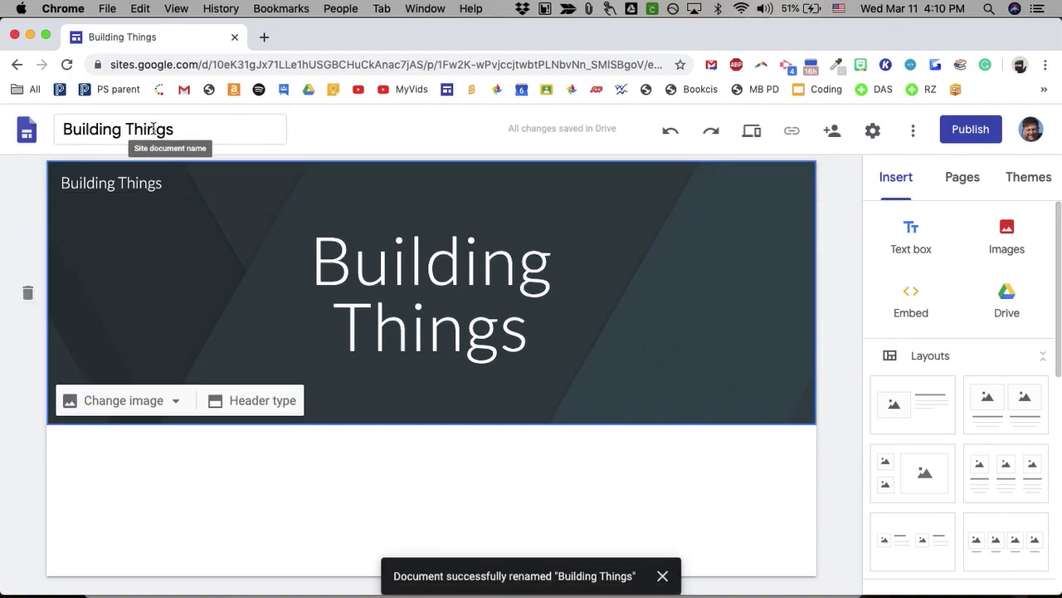
Upload IMG_4420 (1).JPG from the Downloads folder as the header's background image
left_click(181, 405)
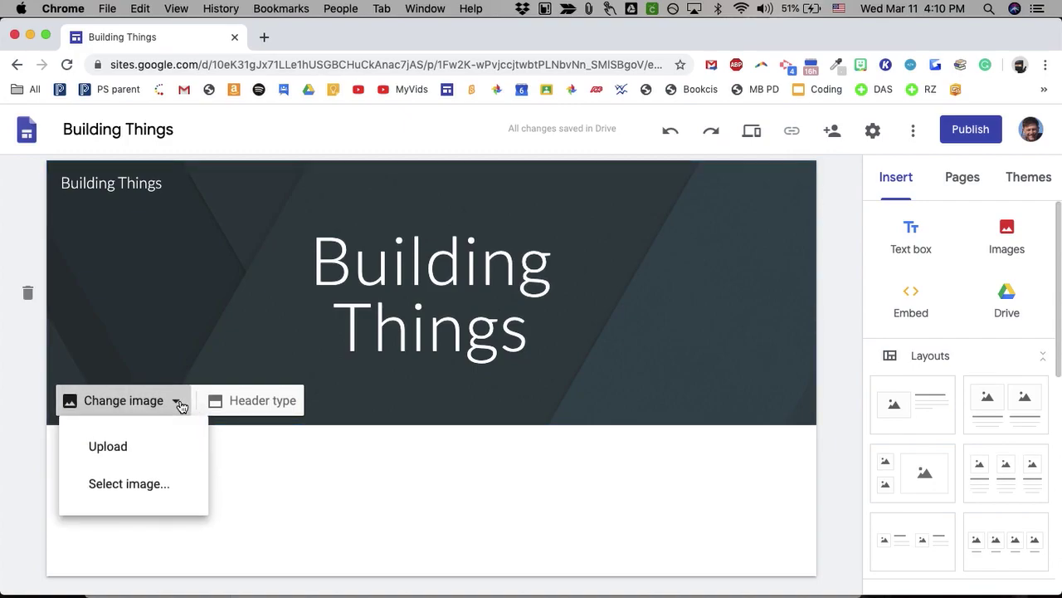
left_click(108, 447)
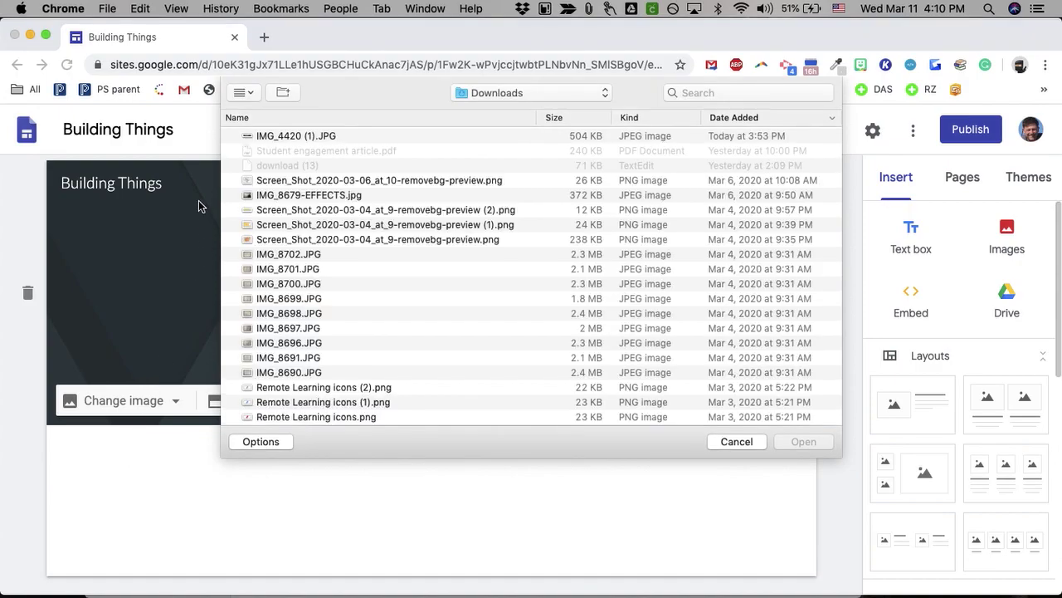
left_click(277, 137)
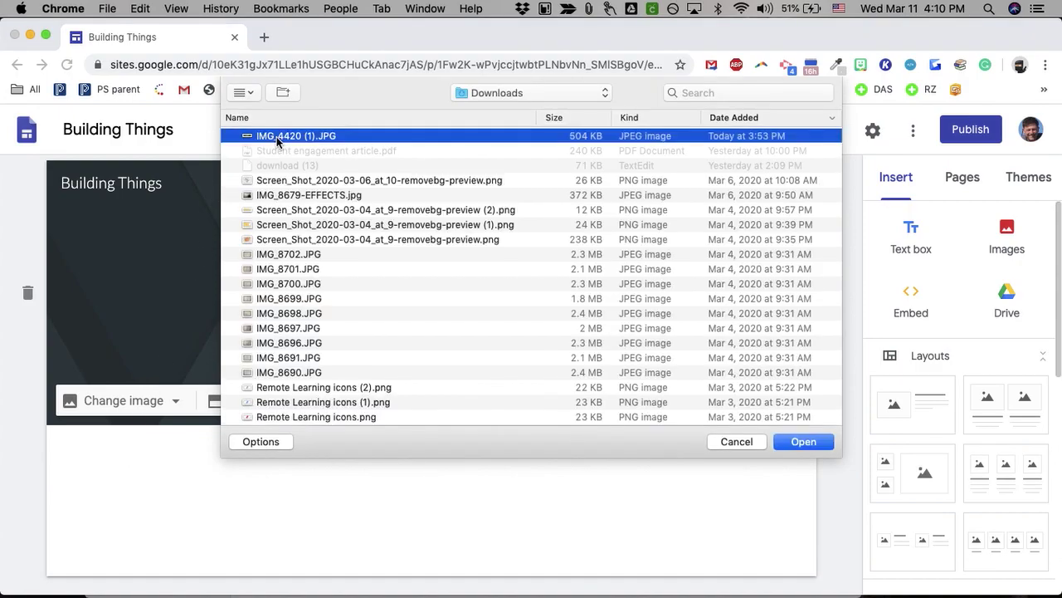
left_click(802, 442)
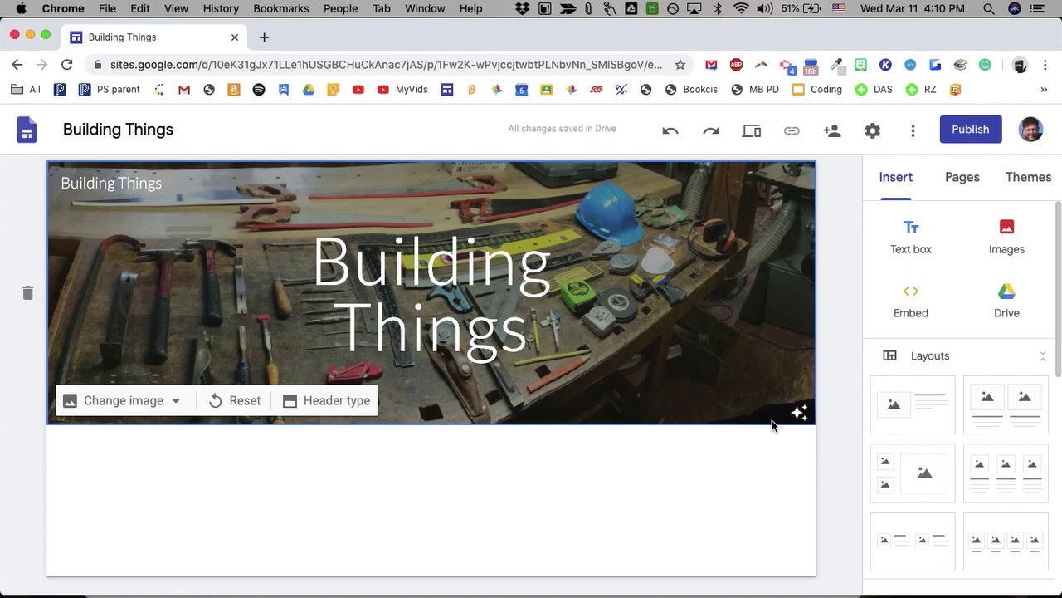
left_click(178, 402)
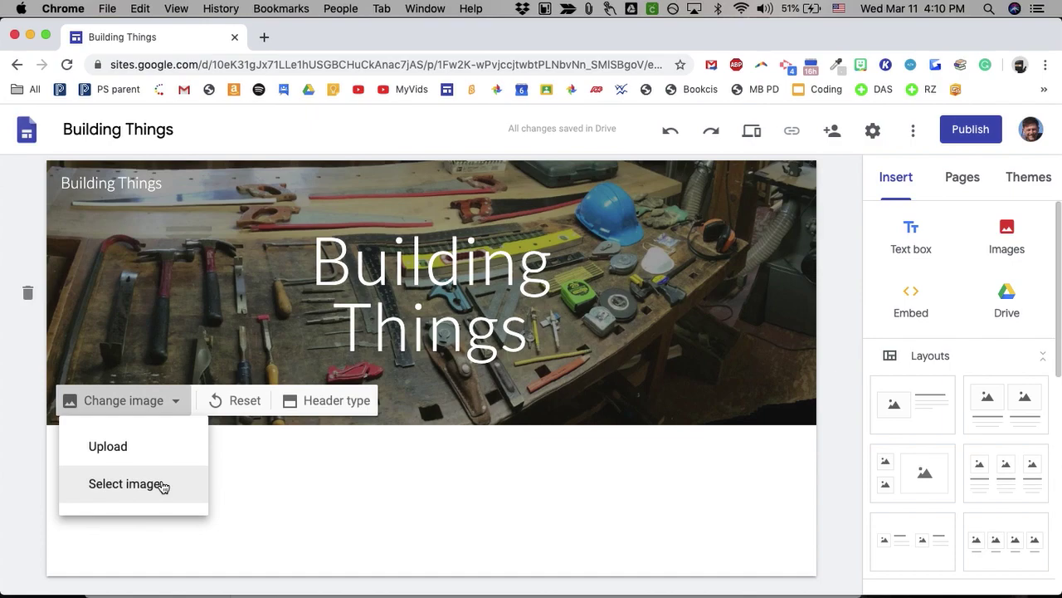
left_click(162, 485)
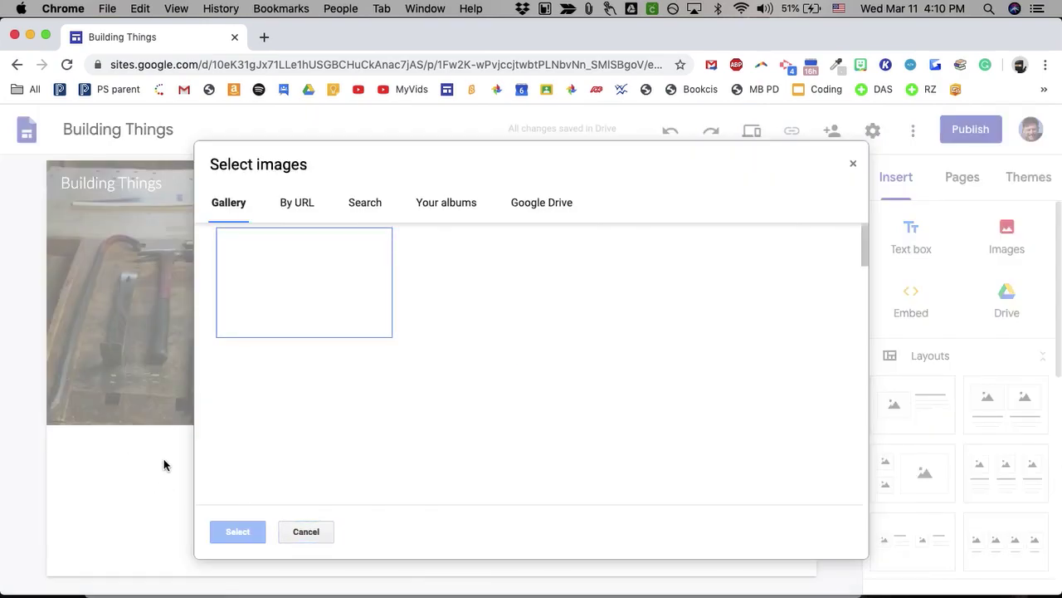
left_click(374, 206)
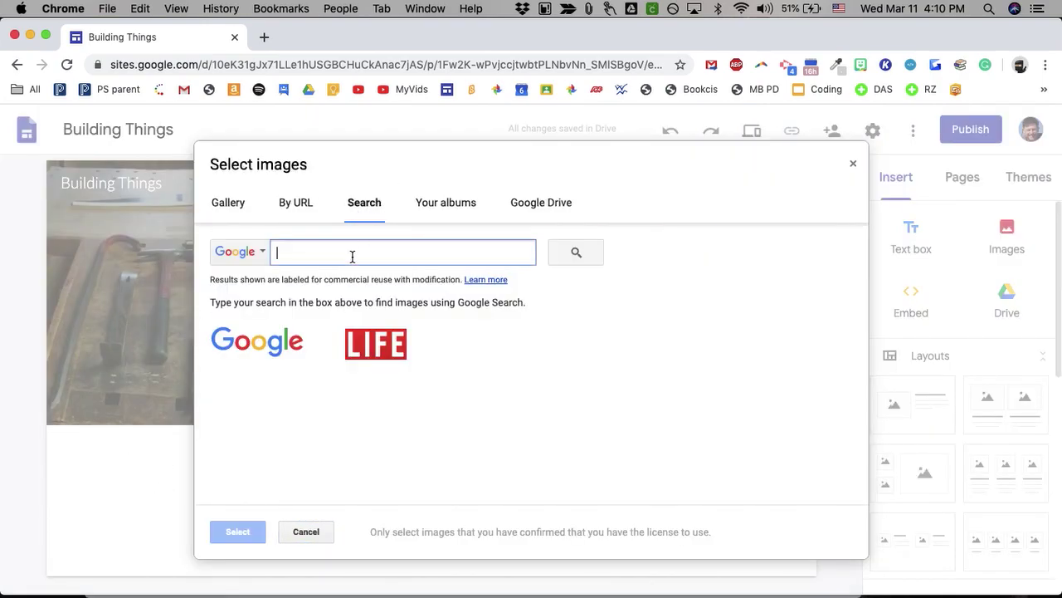
left_click(306, 532)
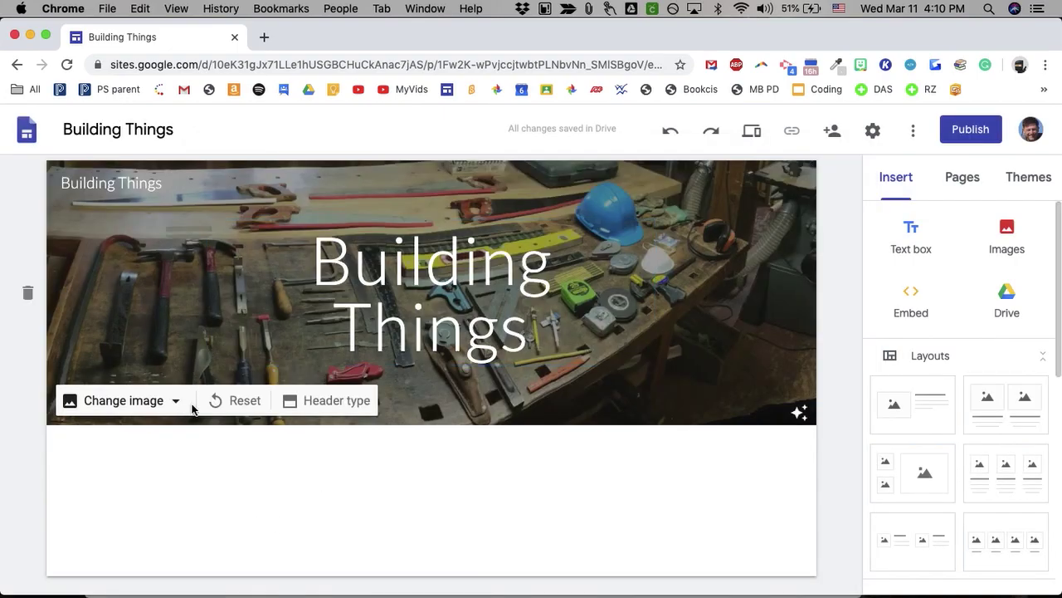
left_click(182, 405)
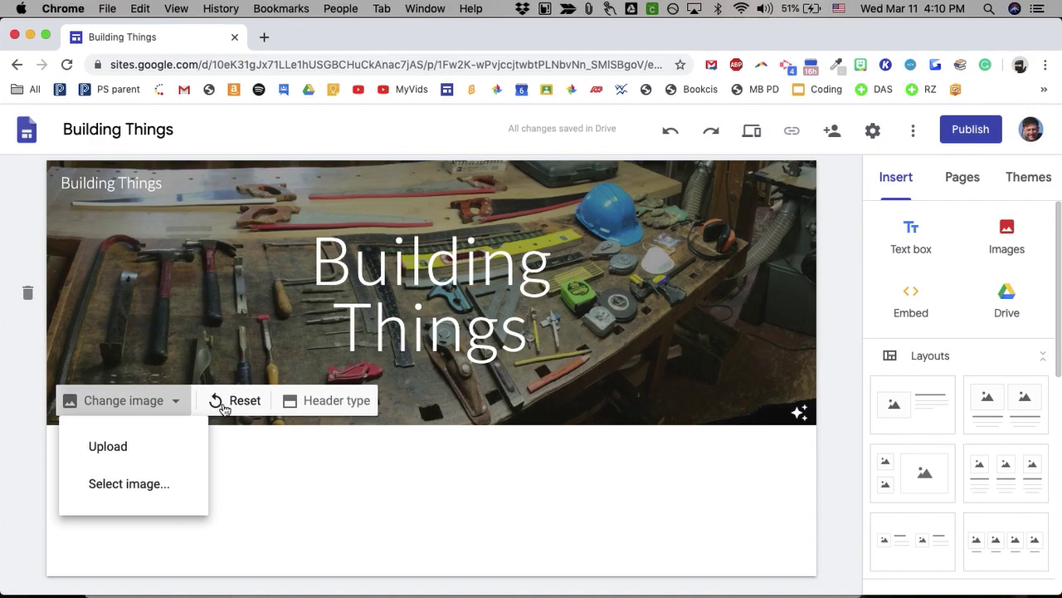
Try the Cover, Large banner and Title only header types, returning the header to Banner
left_click(304, 400)
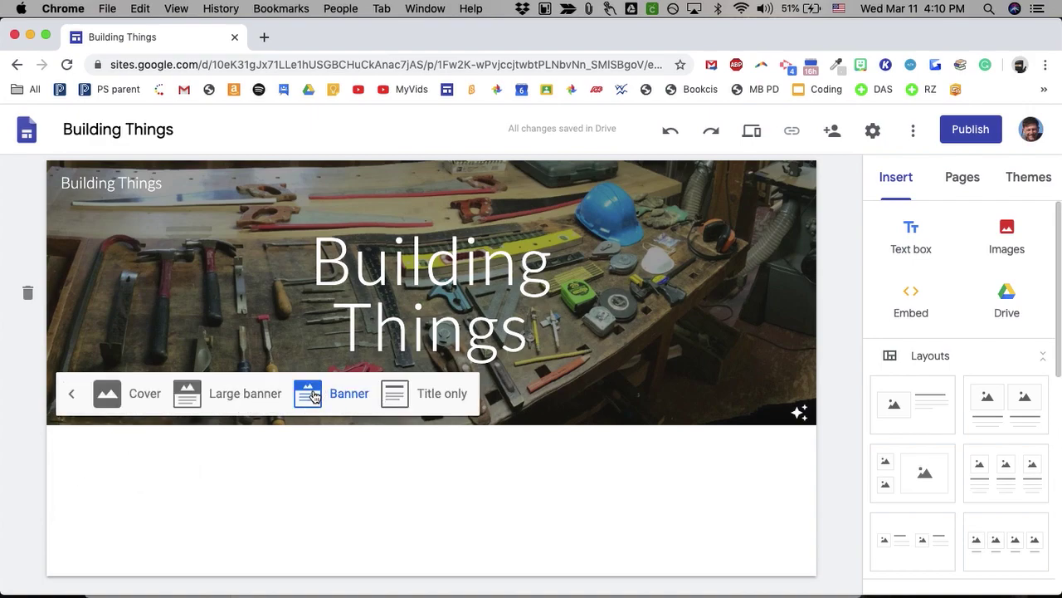
left_click(146, 385)
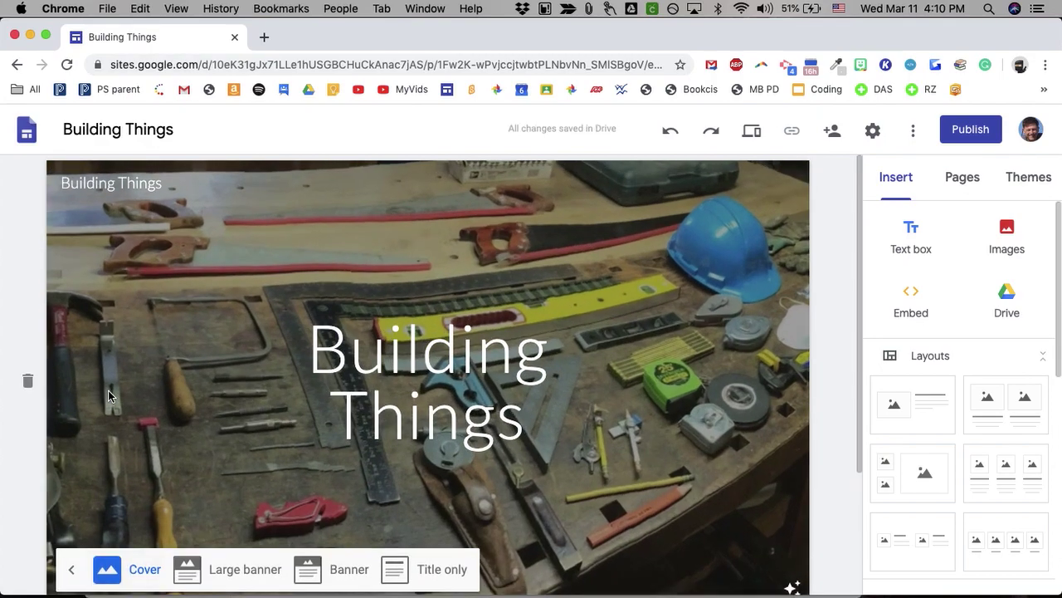
scroll(210, 516, "down", 4)
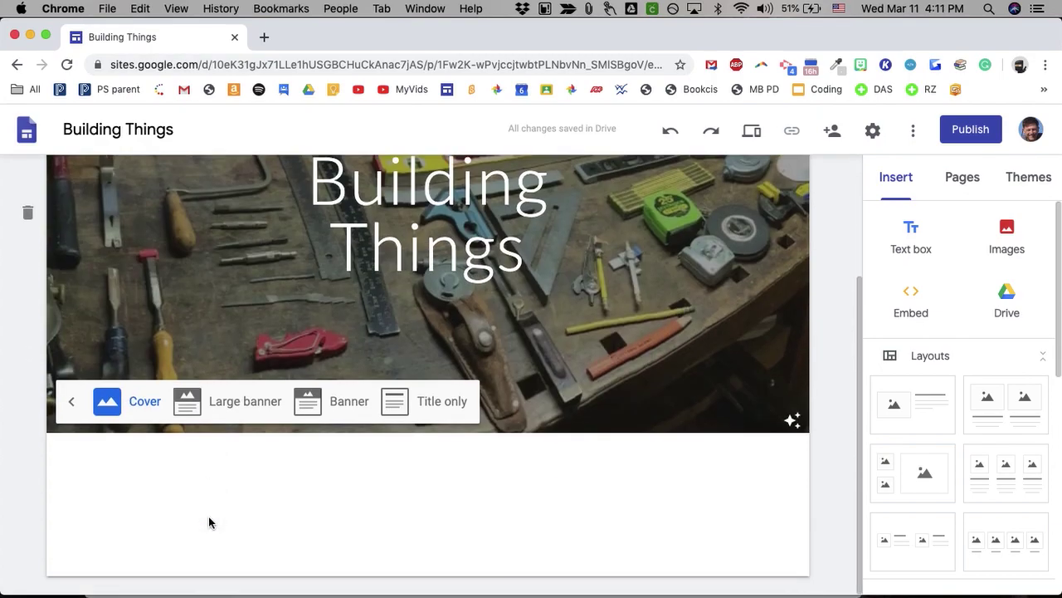
scroll(208, 519, "up", 1)
left_click(191, 474)
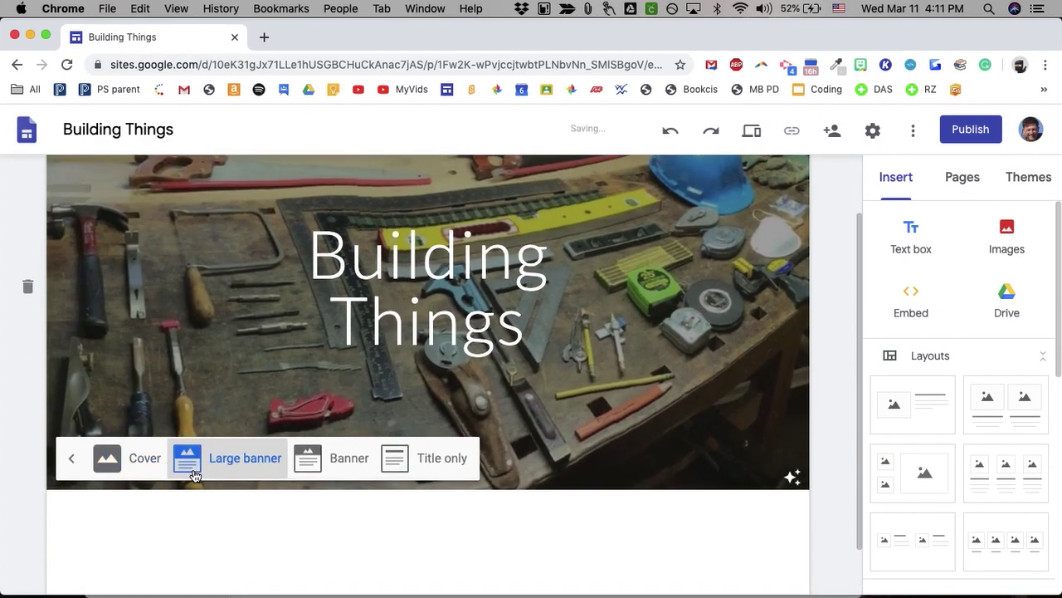
left_click(305, 467)
left_click(396, 395)
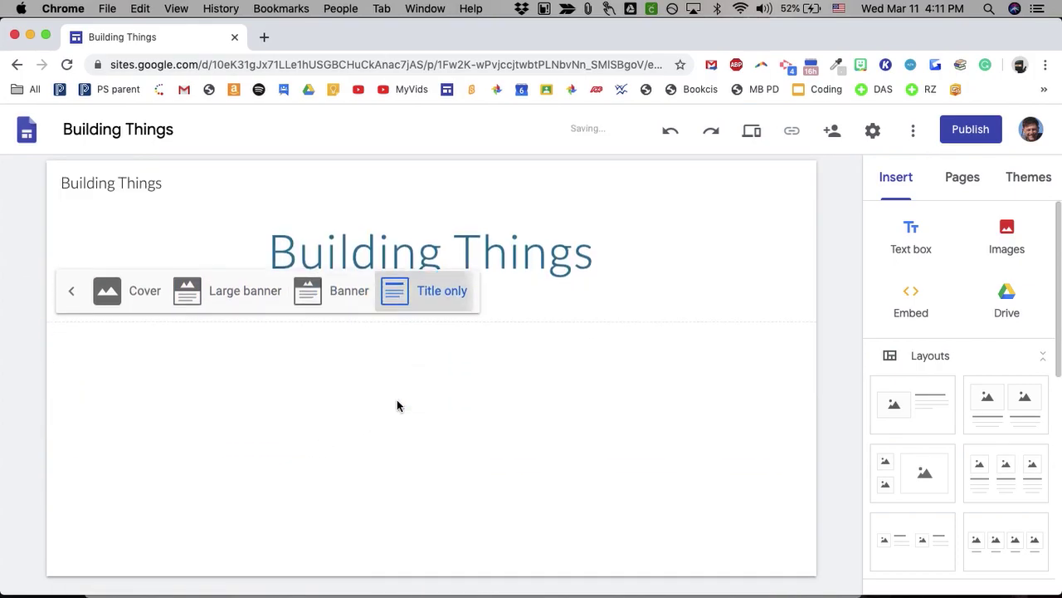
left_click(313, 285)
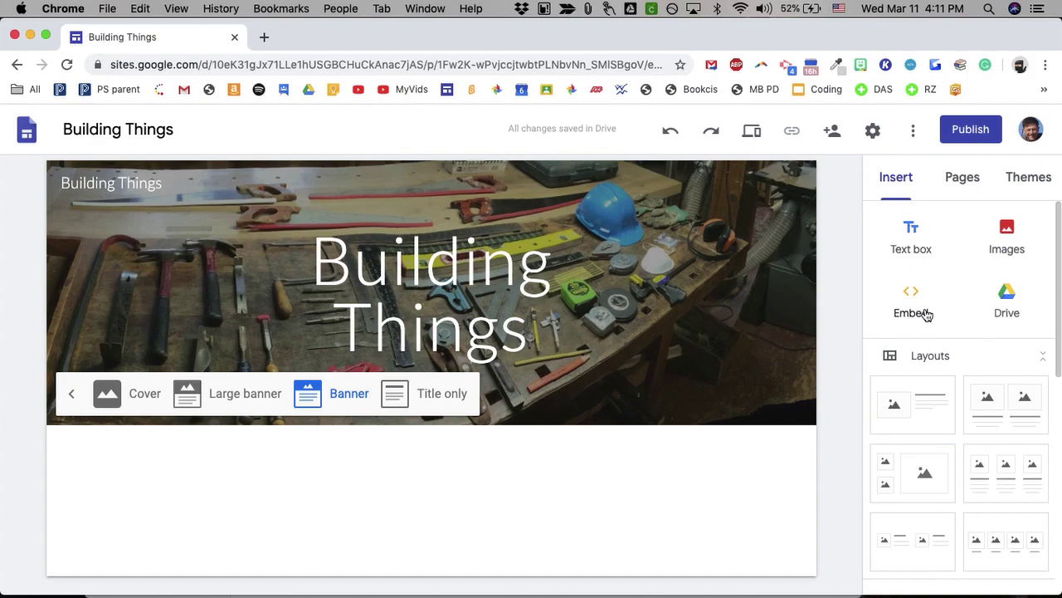
Examine the site's page list with its options for adding pages or links, and view the available themes
left_click(963, 178)
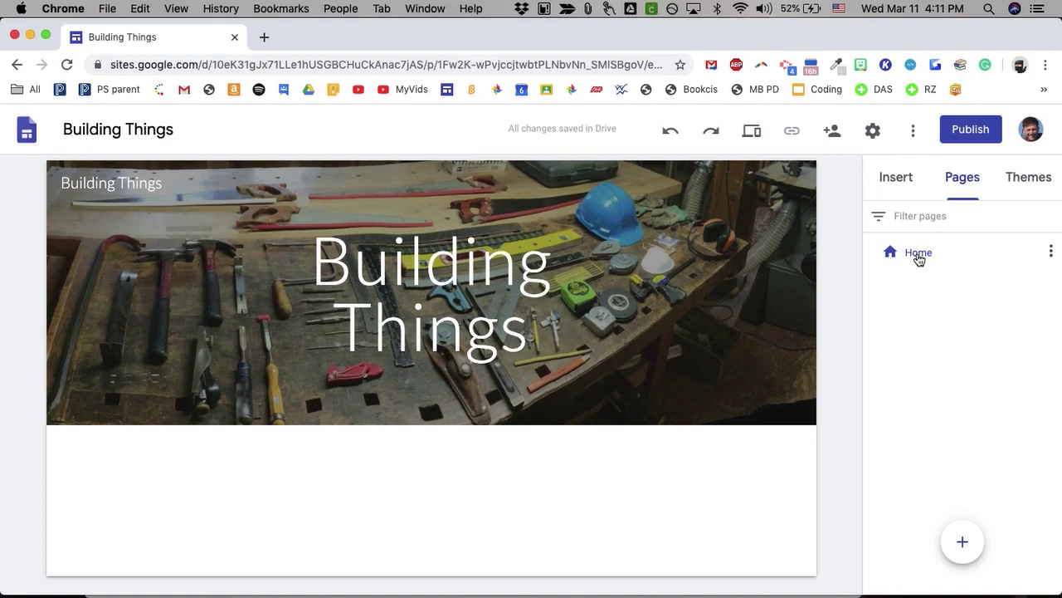
mouse_move(960, 543)
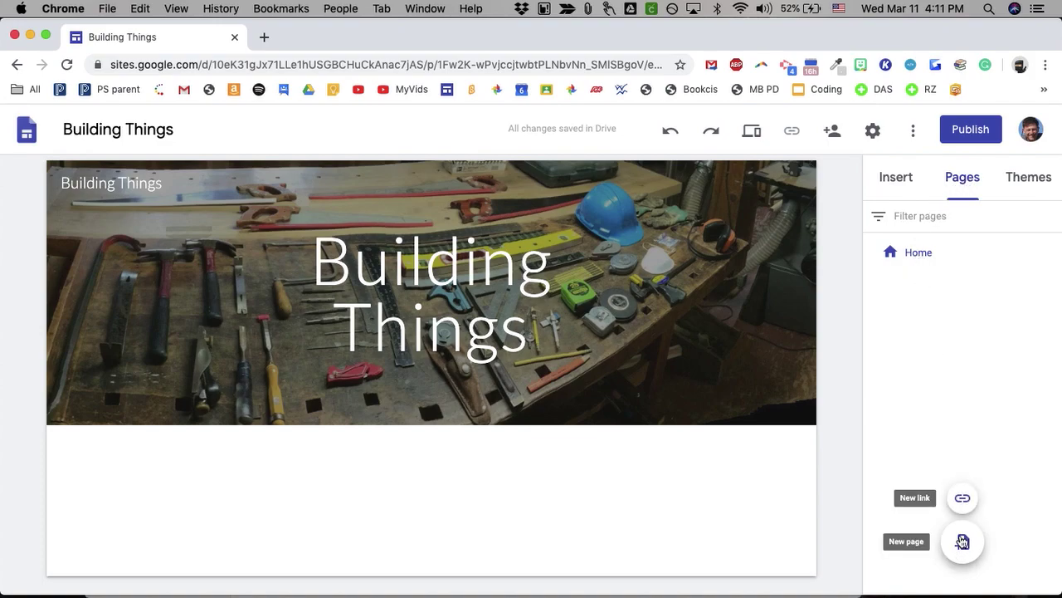
left_click(1031, 180)
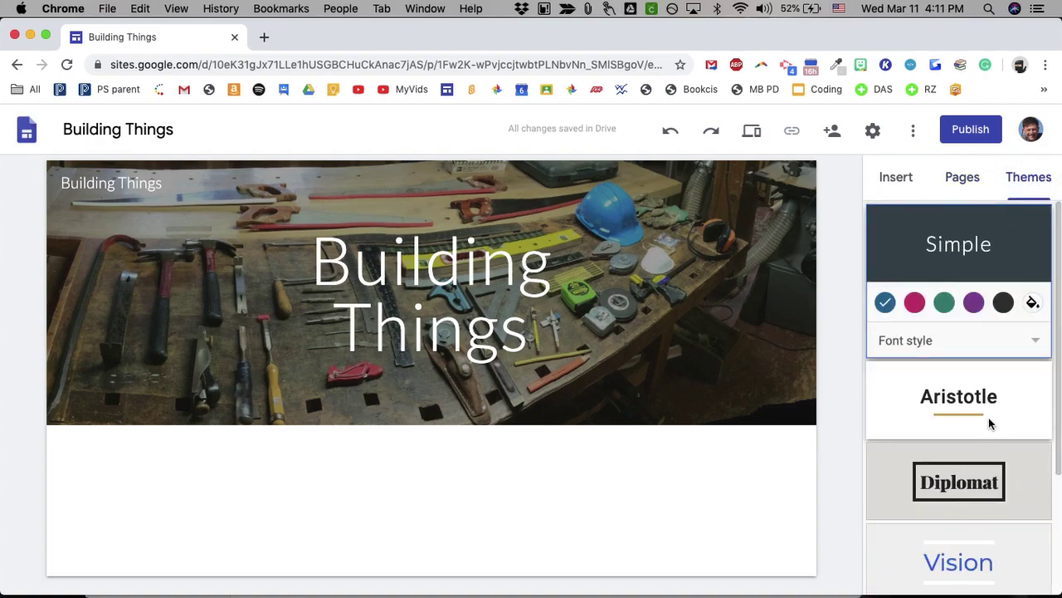
Apply the Impression theme to the site
scroll(988, 424, "down", 3)
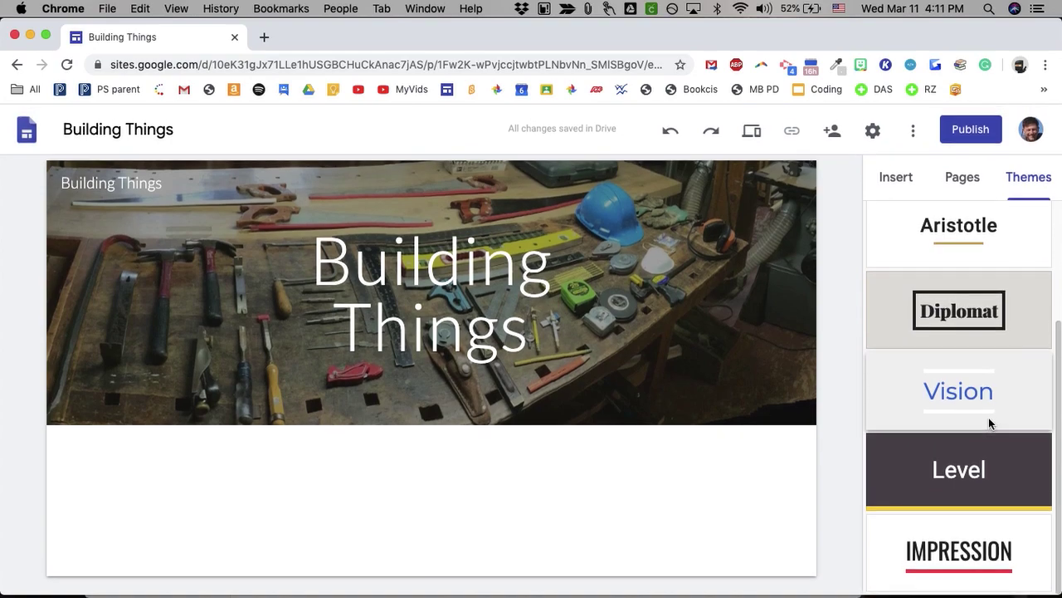
left_click(952, 558)
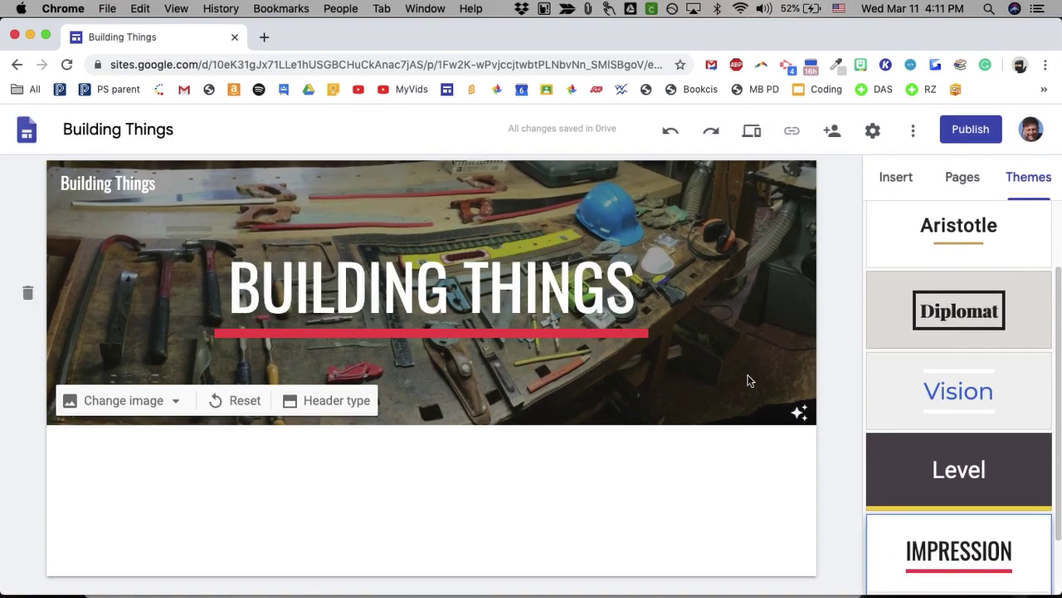
Insert the layout with one image beside text below the header, and enter "VIDEOS I LIKE" as its title
left_click(897, 181)
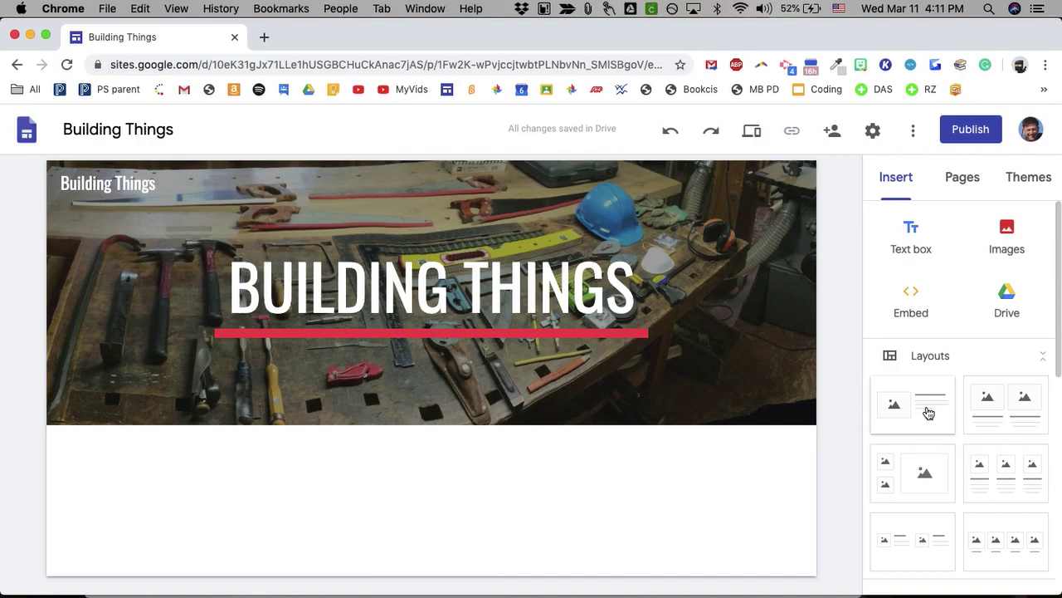
left_click(928, 413)
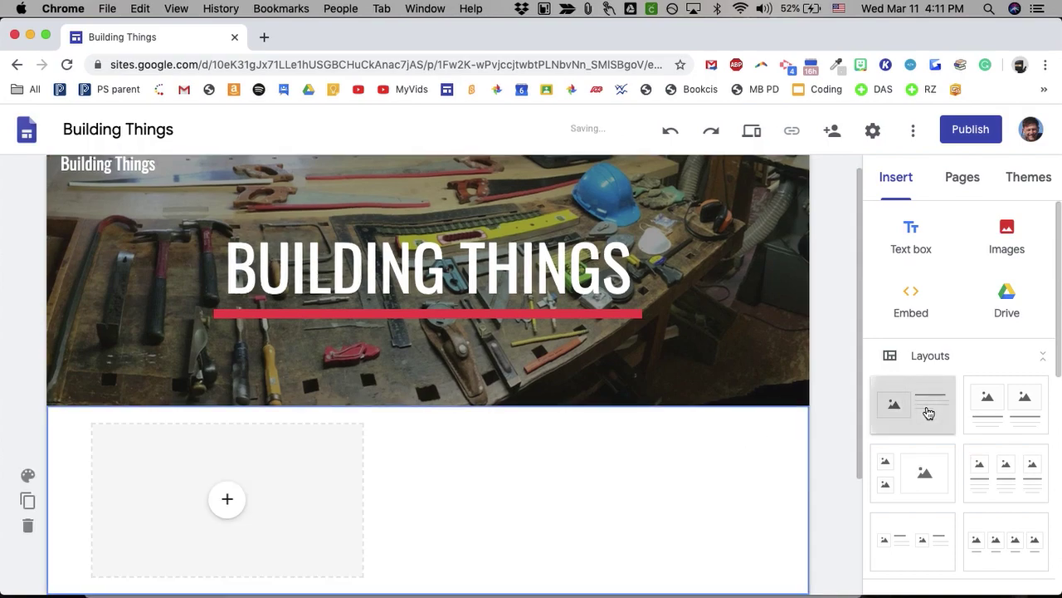
left_click(496, 291)
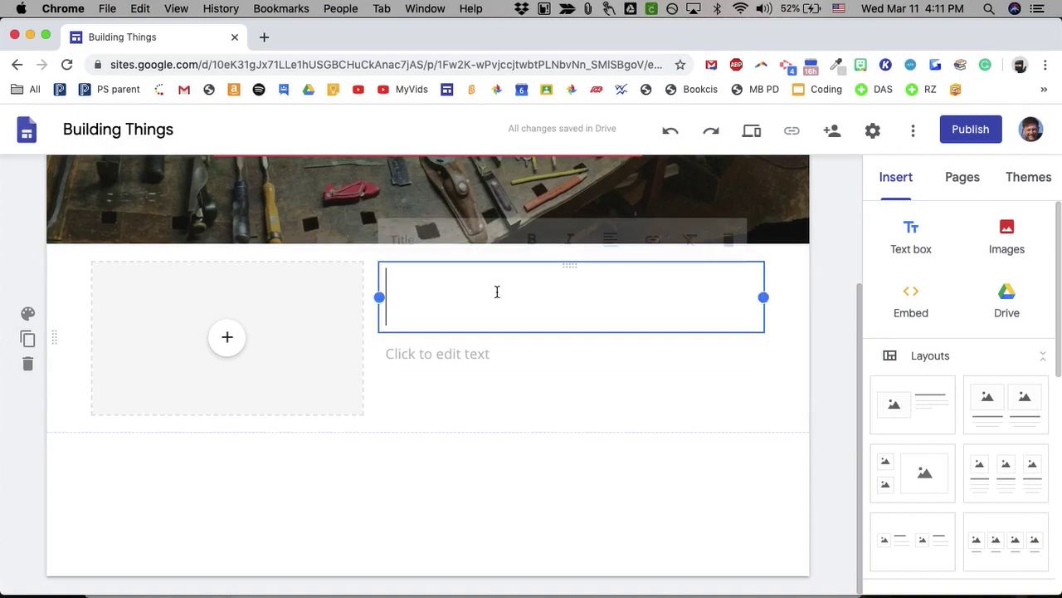
type("V")
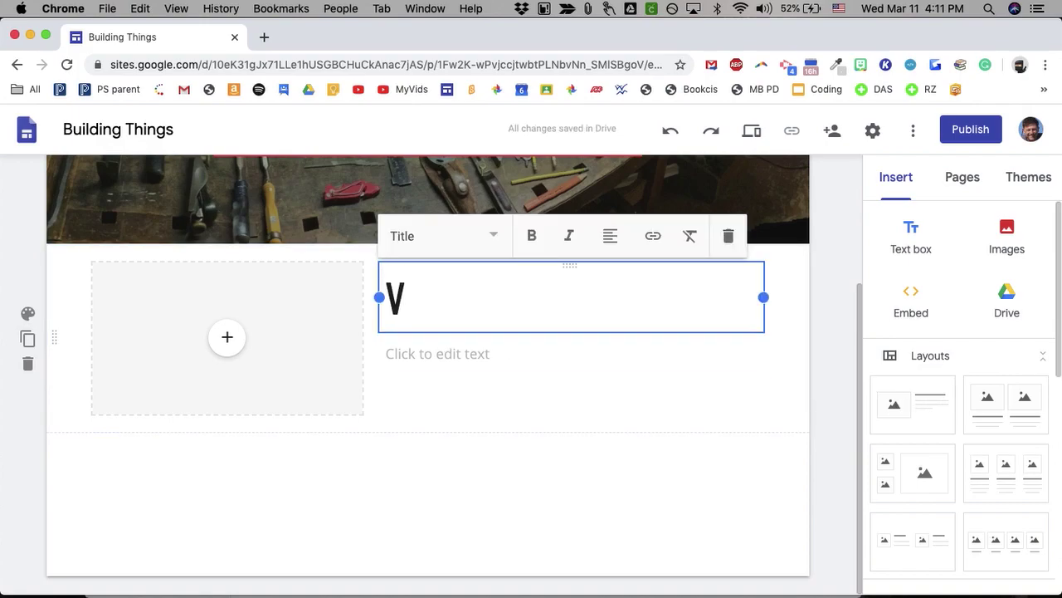
type("IDEOS")
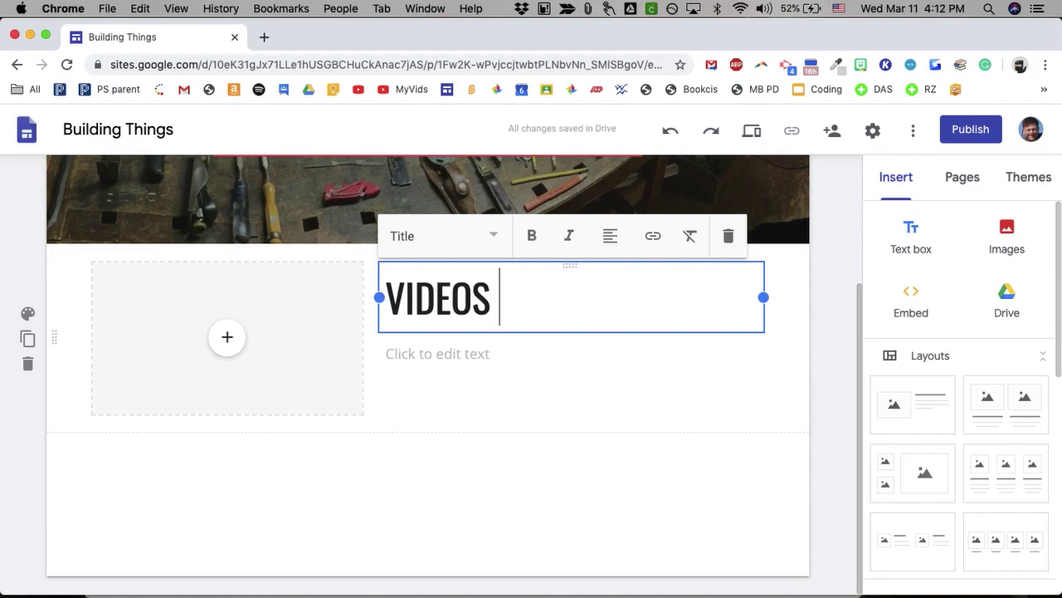
type(" I LIKE")
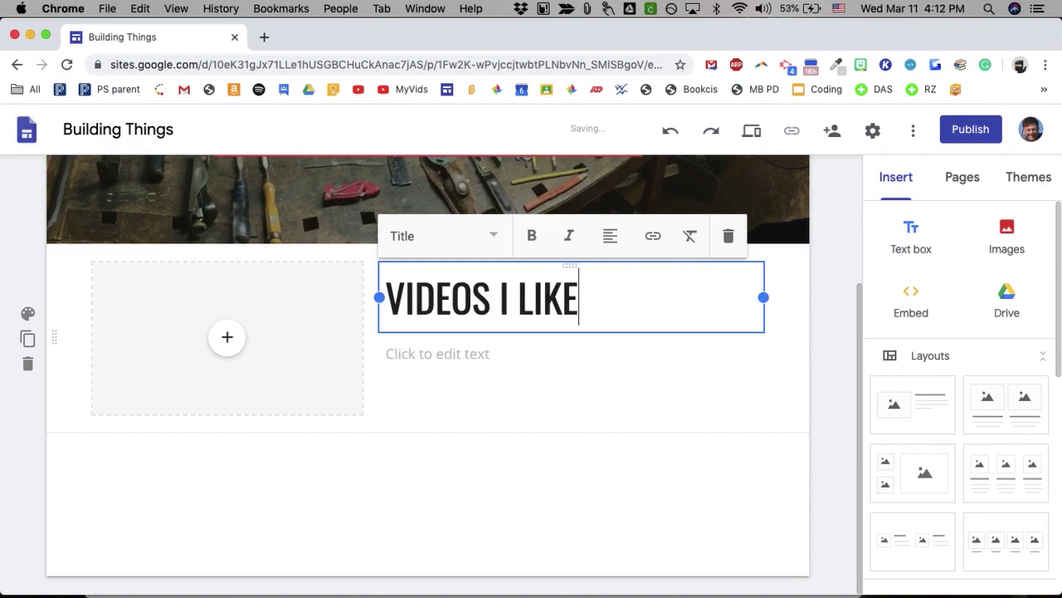
Enter "These are all videos made my different YouTube builders and makers." as the text below the VIDEOS I LIKE title
left_click(431, 352)
type("Th")
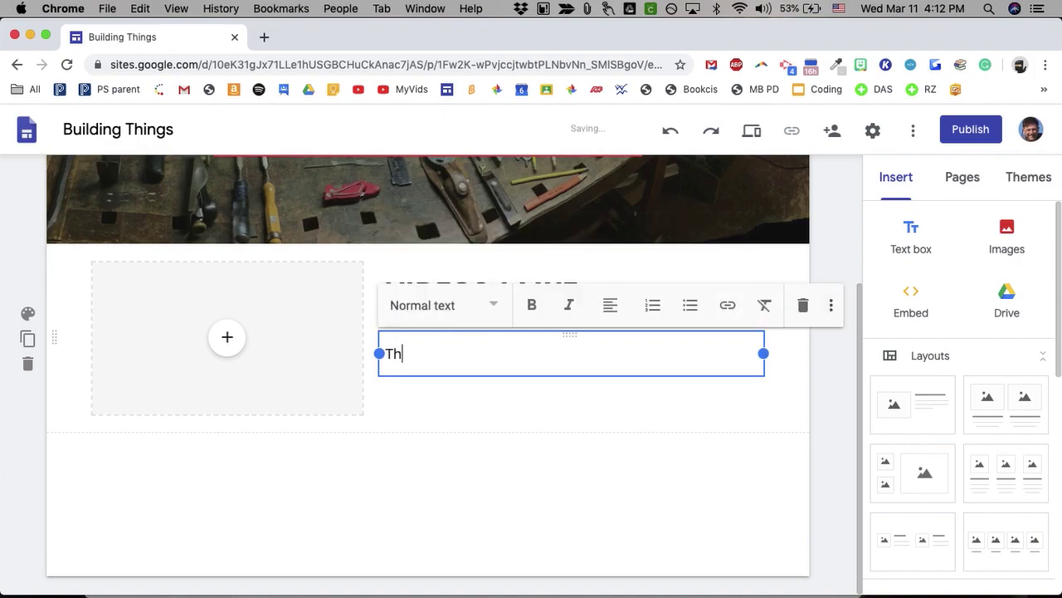
type("ese are ")
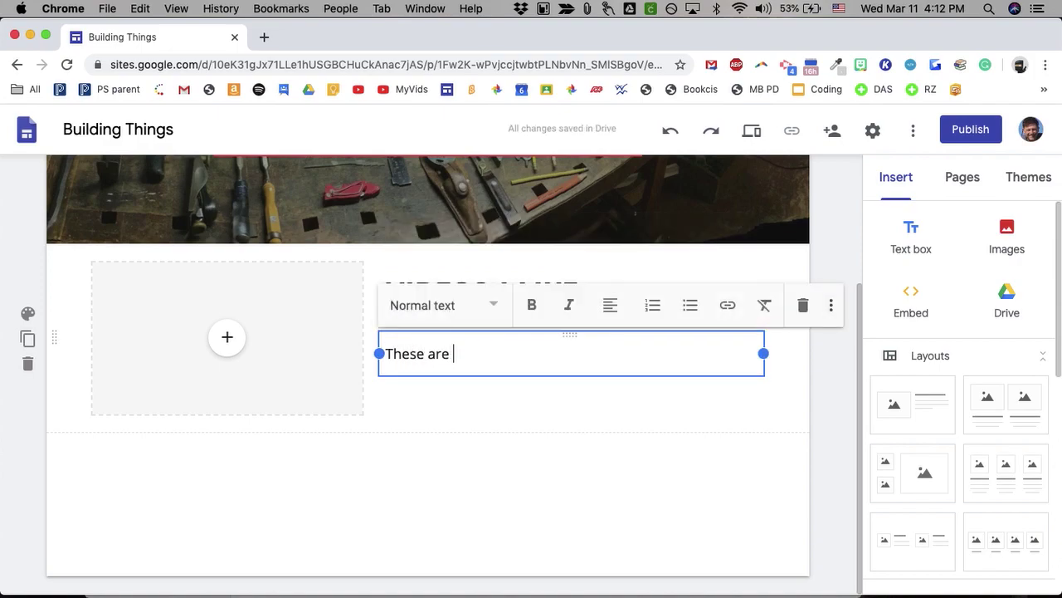
type("all vdi")
key("BackSpace")
key("BackSpace")
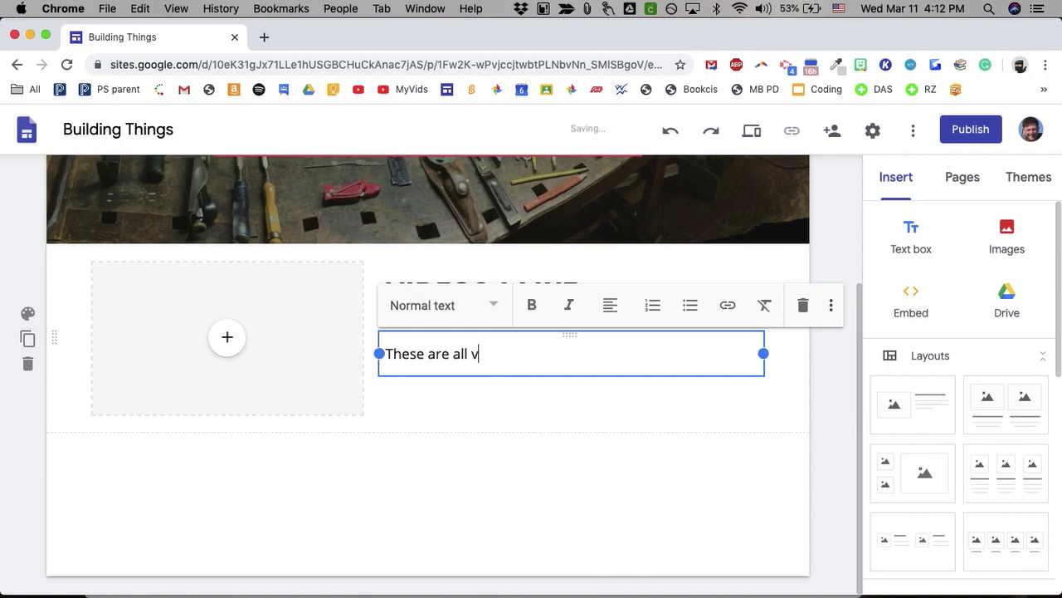
type("ideos ma")
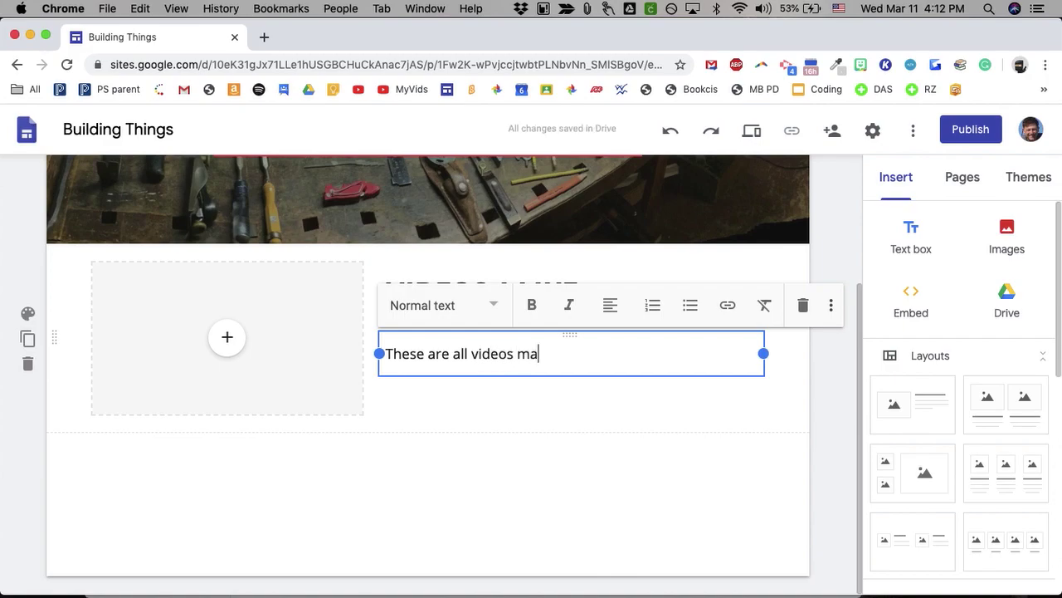
type("de my diffde")
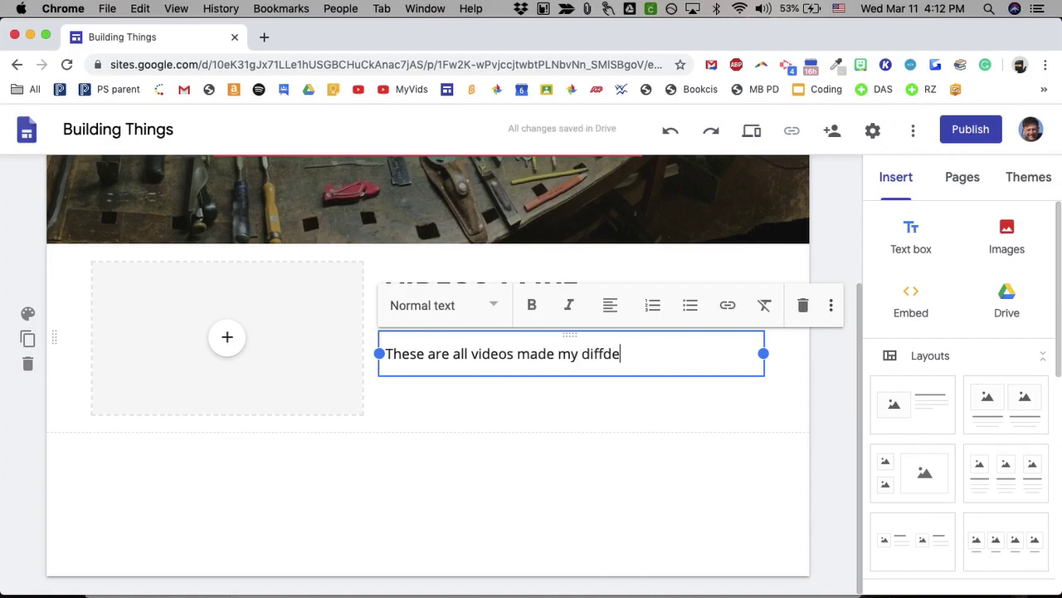
key("BackSpace")
key("BackSpace")
type("erent yYou ")
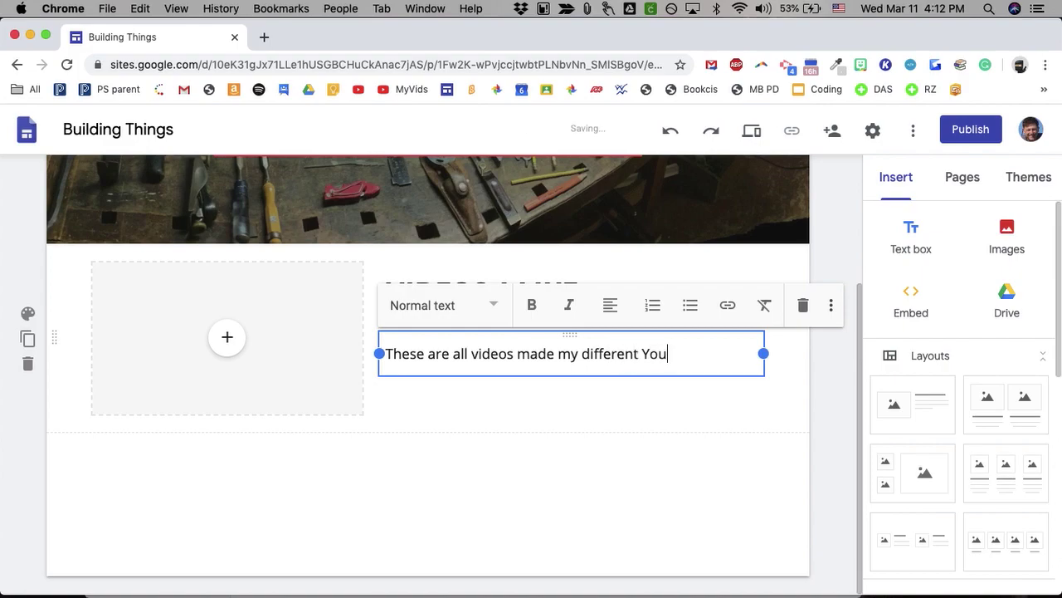
type("Tube builders and makers.")
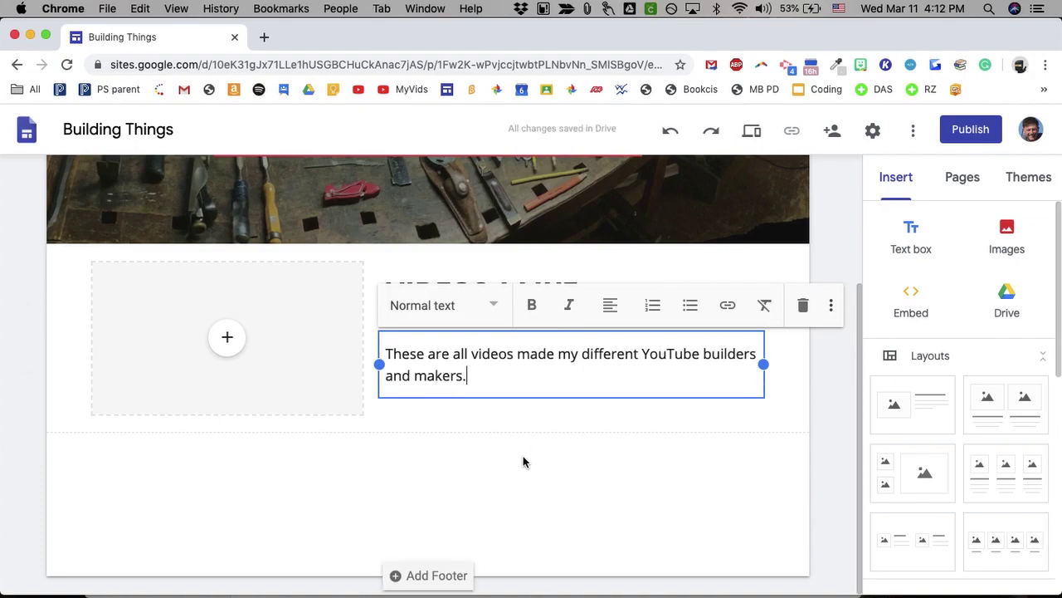
left_click(523, 456)
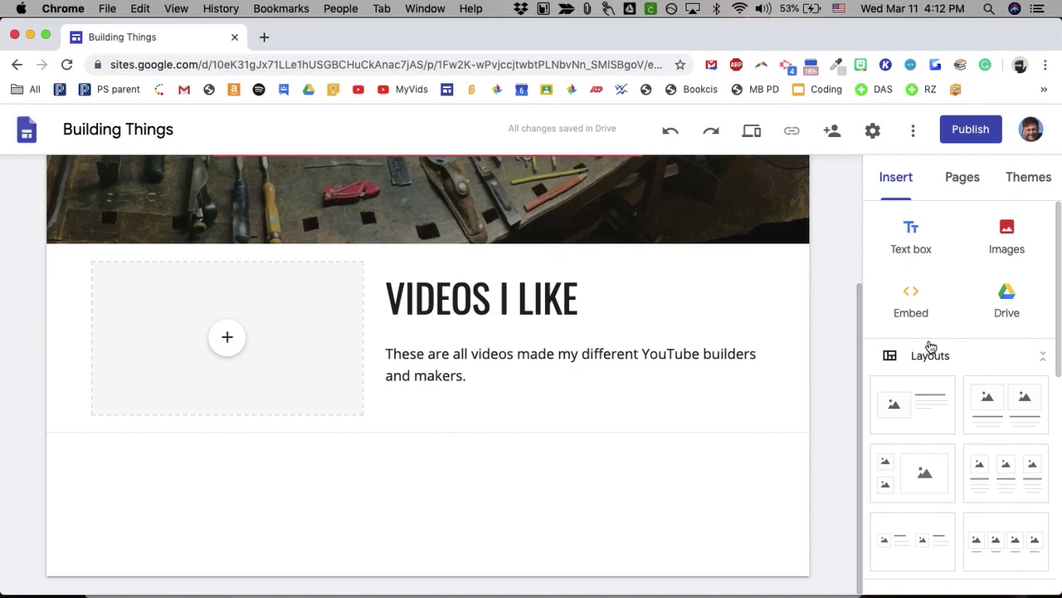
Add a new page named "Videos" to the site
left_click(957, 180)
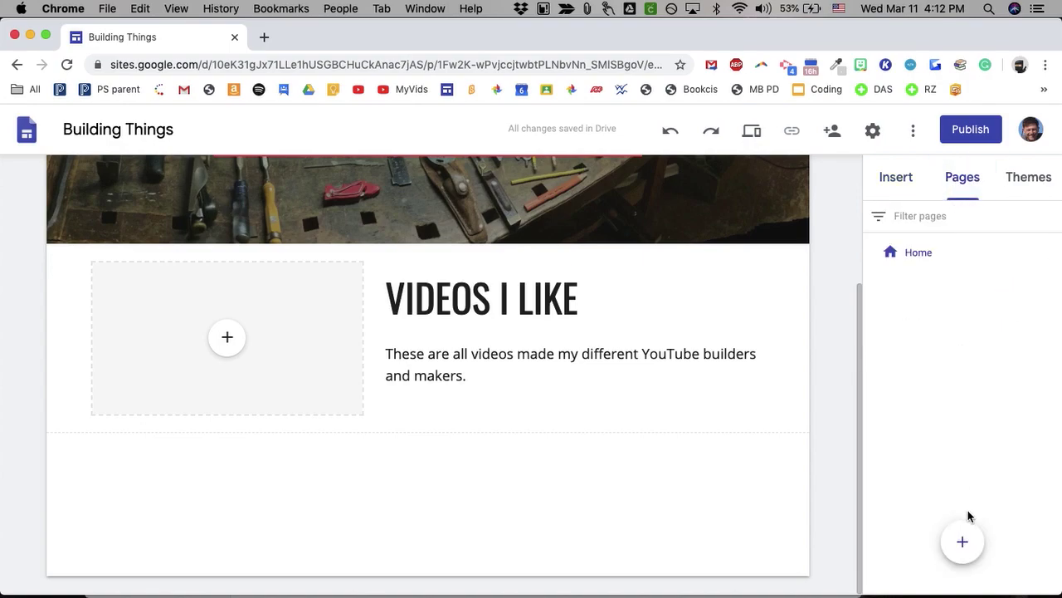
left_click(963, 543)
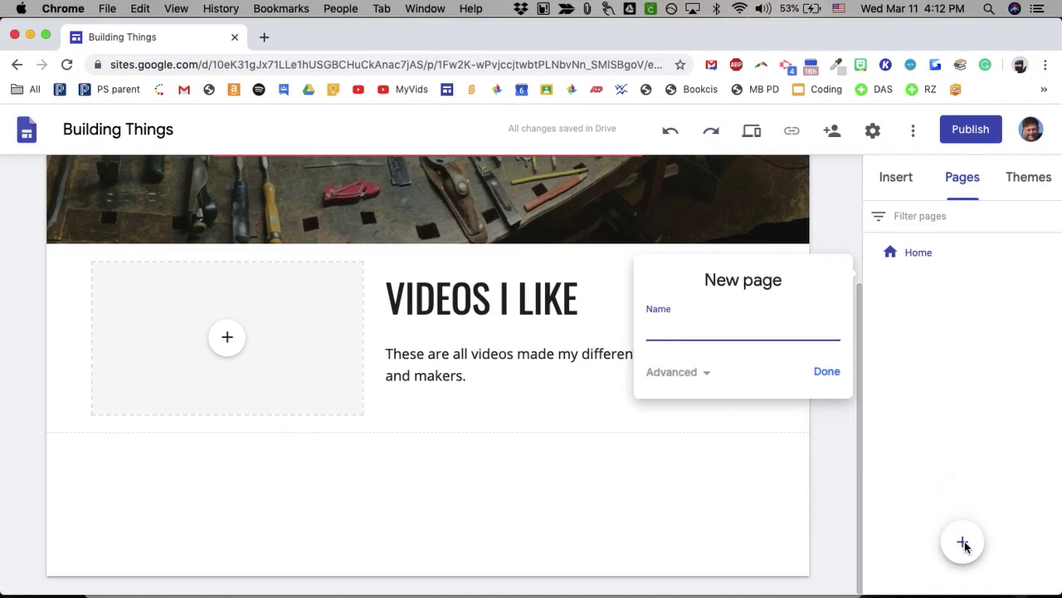
type("Videos")
left_click(826, 371)
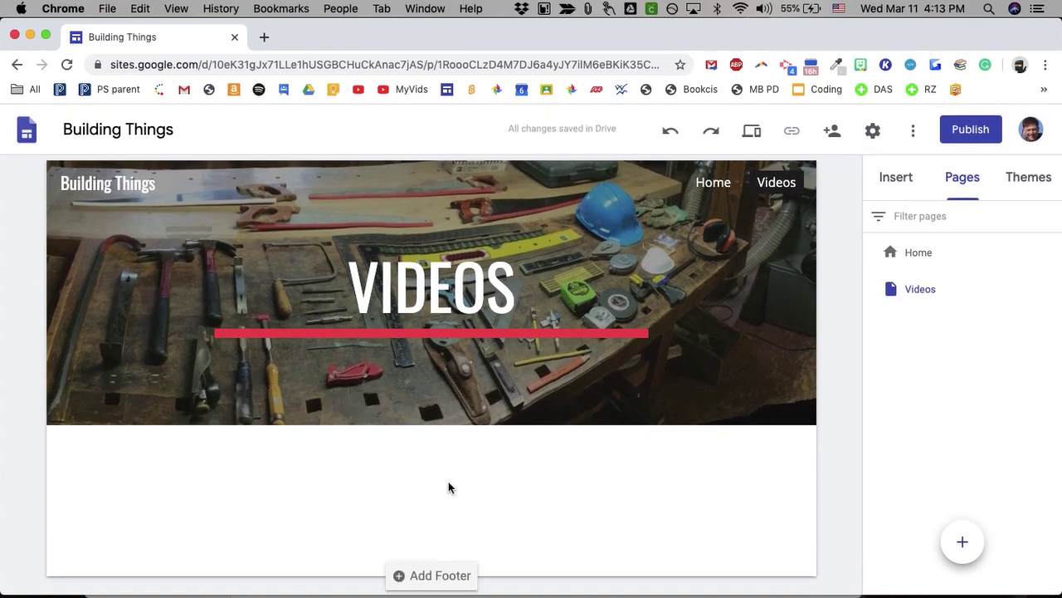
Start inserting a YouTube video on the Videos page and search for "essential craftsman"
left_click(900, 181)
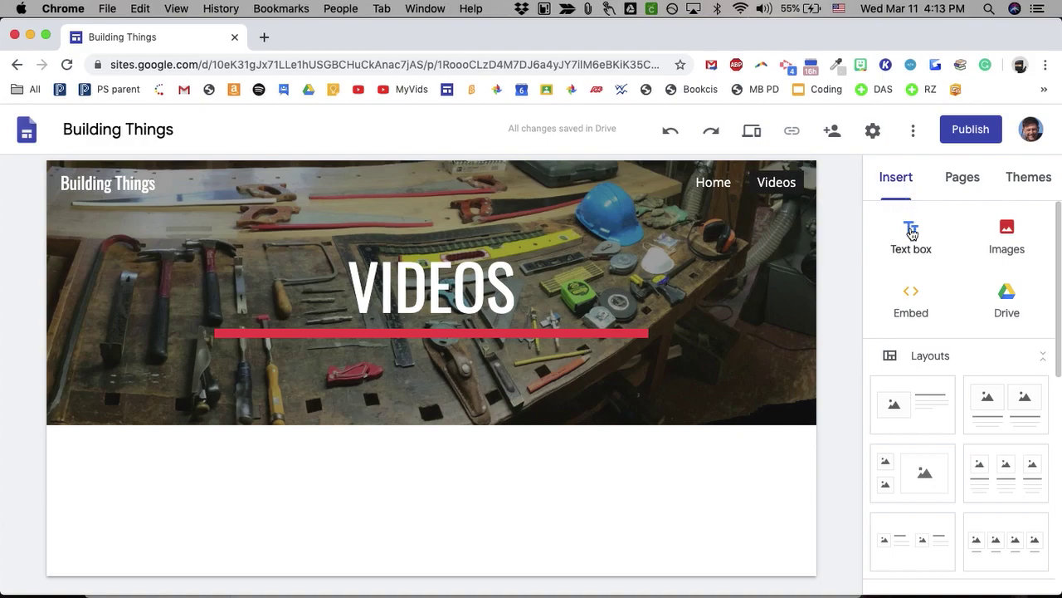
scroll(901, 412, "down", 2)
scroll(901, 413, "down", 10)
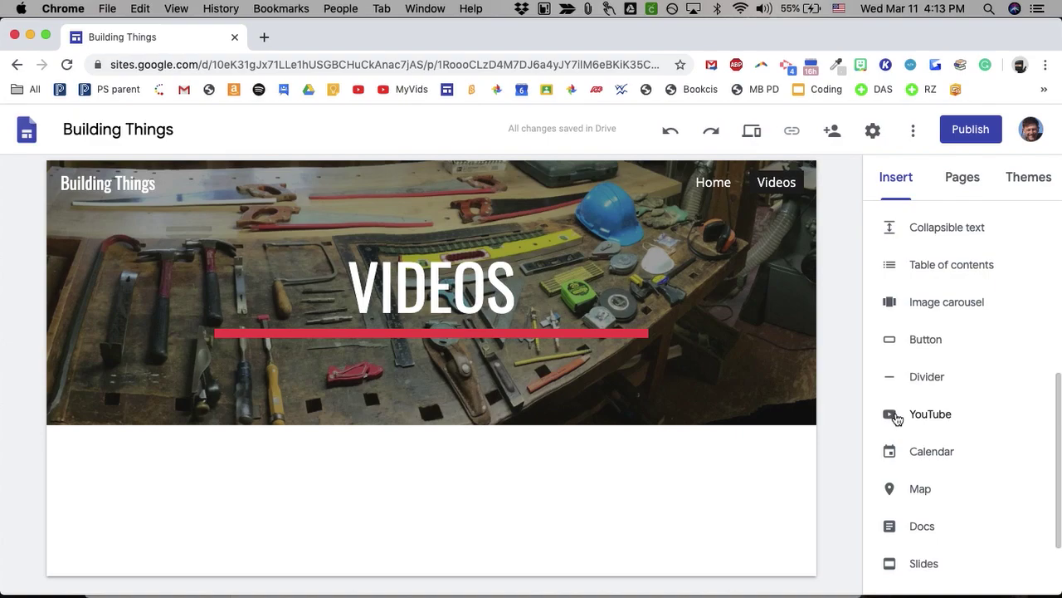
left_click(897, 416)
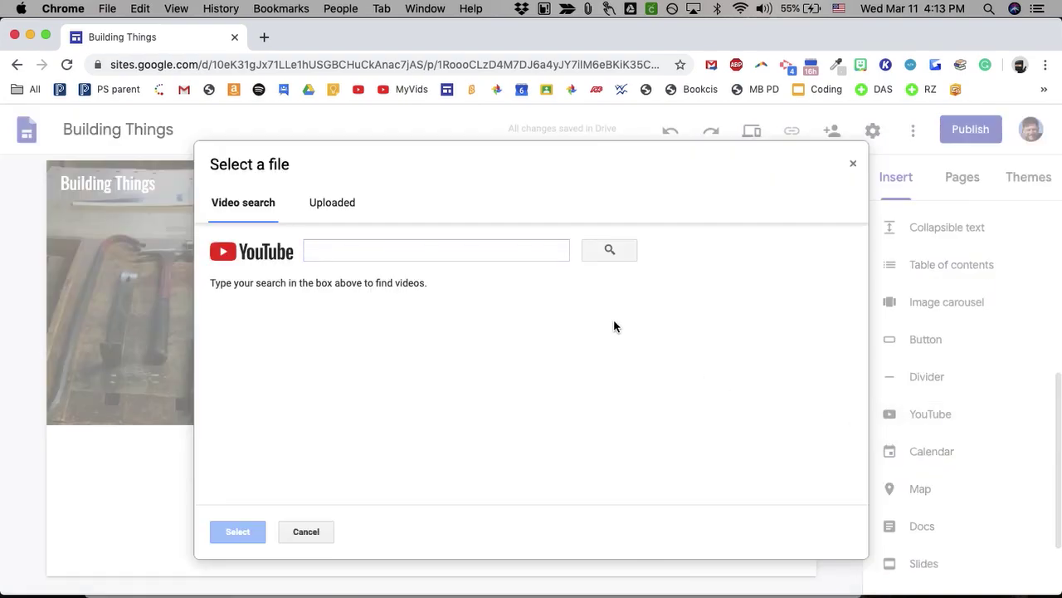
left_click(357, 258)
type("essential cr")
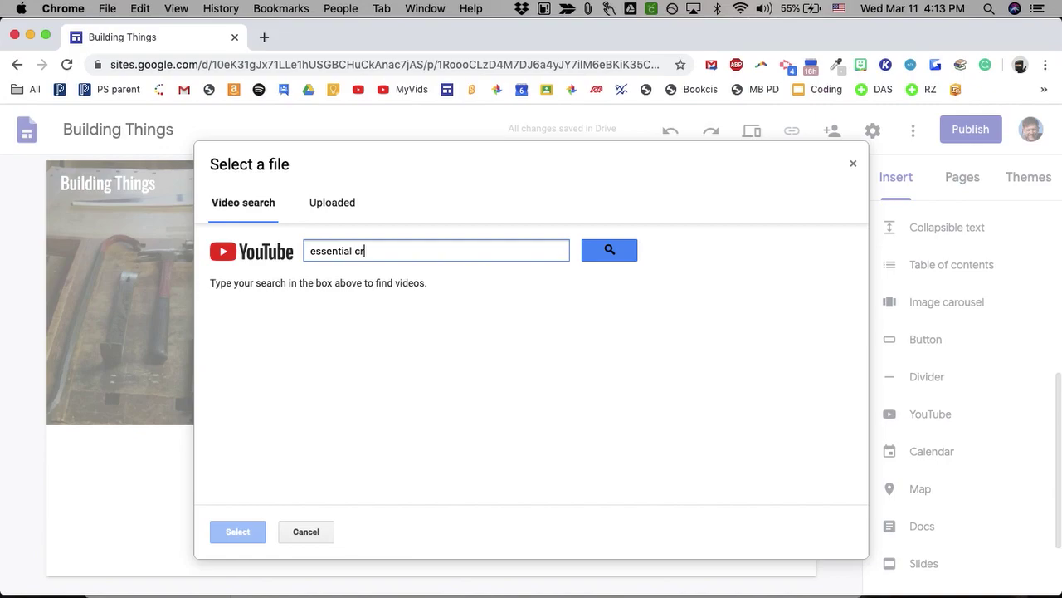
type("aftsman")
key("Return")
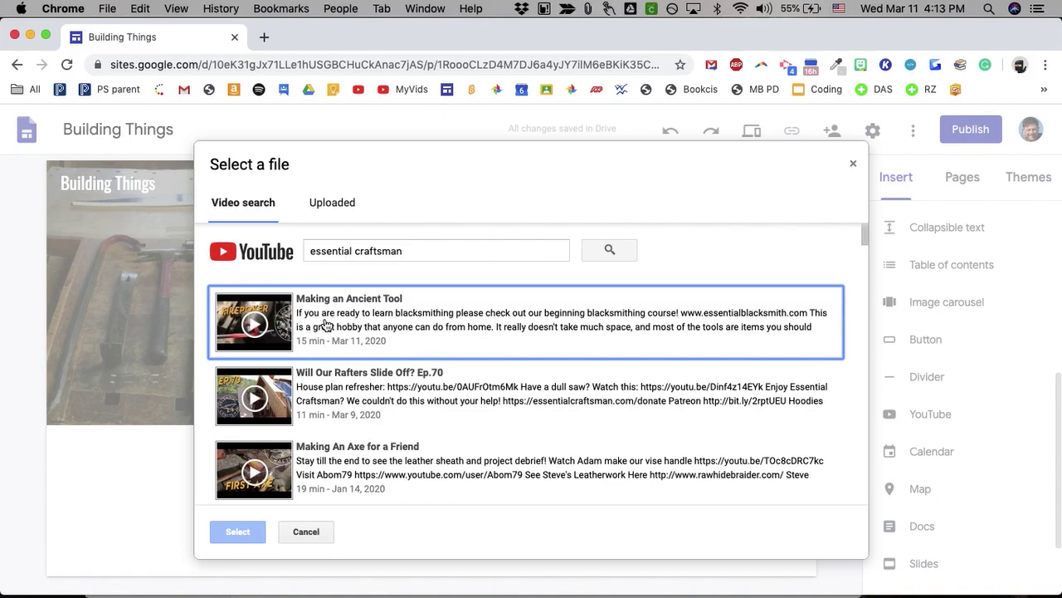
Choose "How To Be More Productive" from the search results and insert it on the Videos page
scroll(386, 399, "down", 5)
scroll(385, 399, "down", 2)
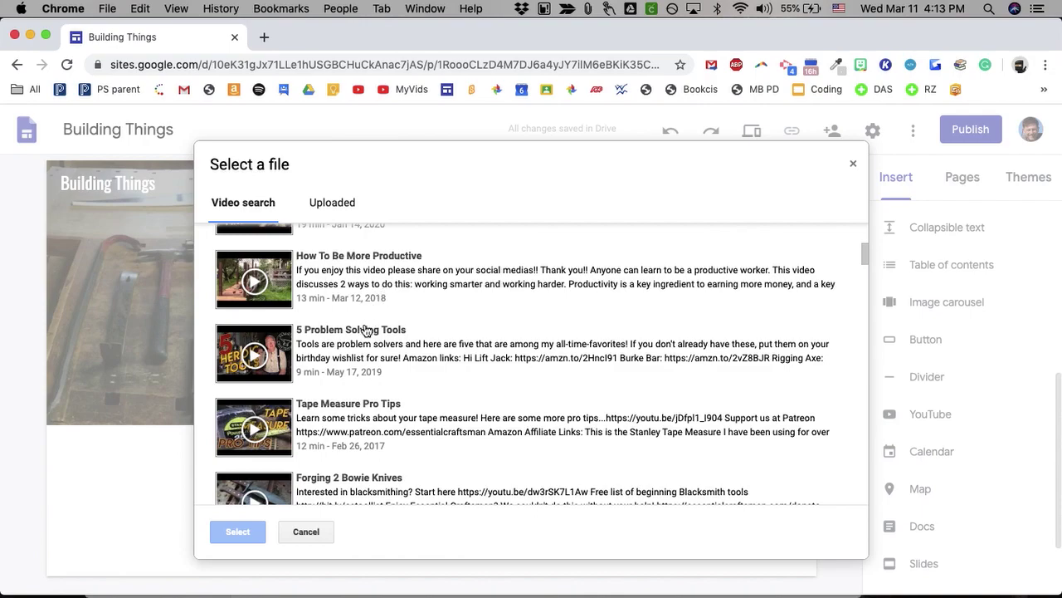
scroll(361, 368, "down", 2)
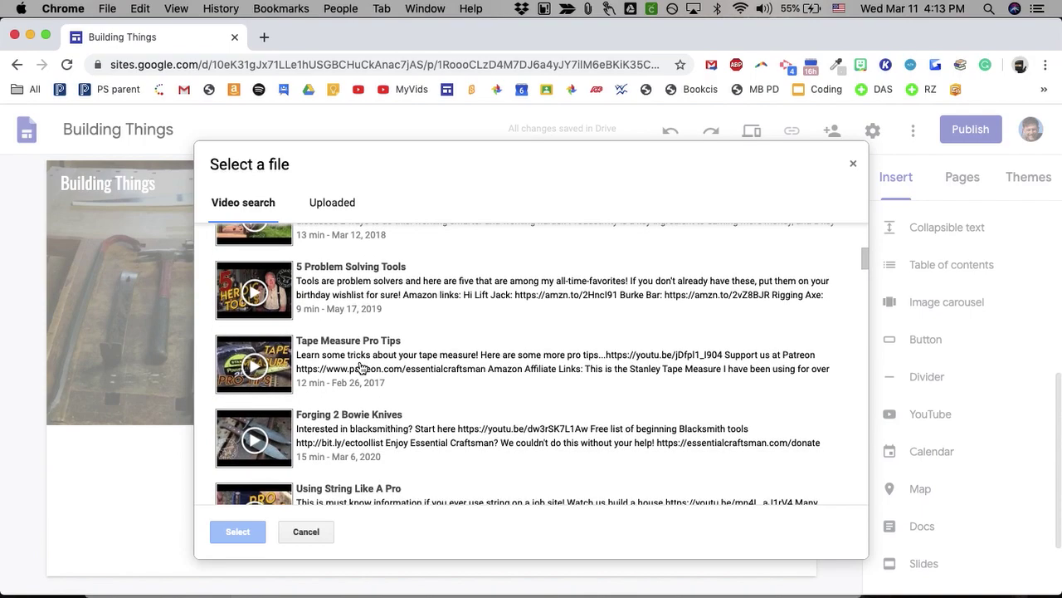
scroll(361, 368, "down", 2)
scroll(360, 367, "down", 3)
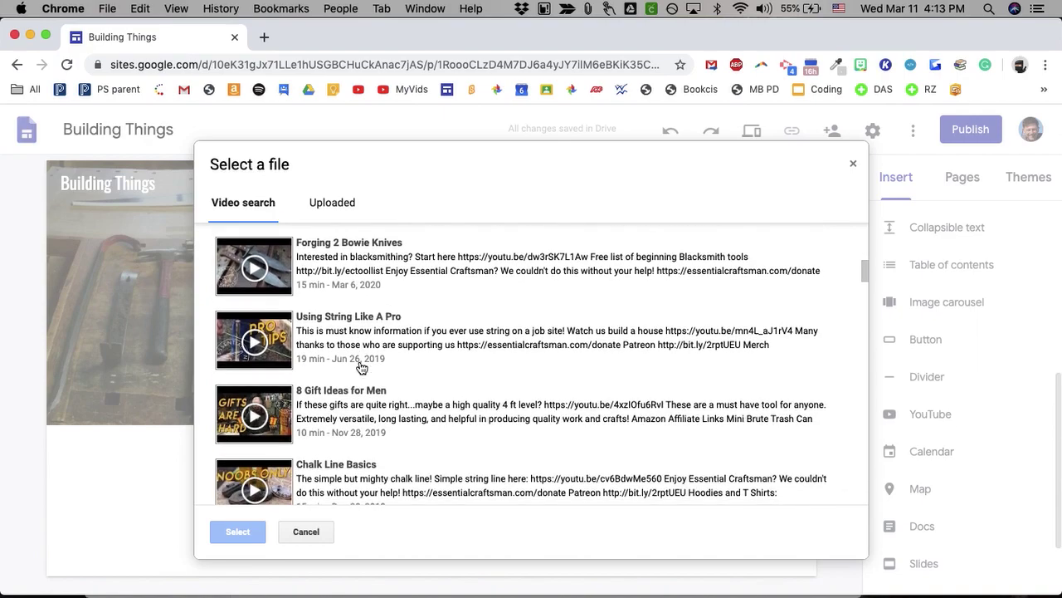
scroll(360, 367, "up", 7)
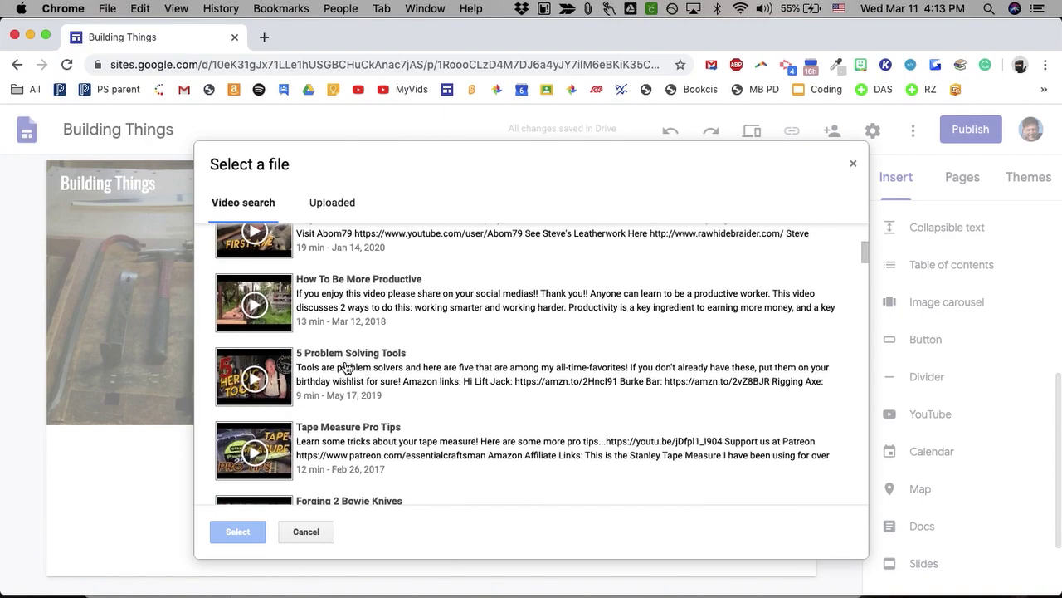
left_click(345, 286)
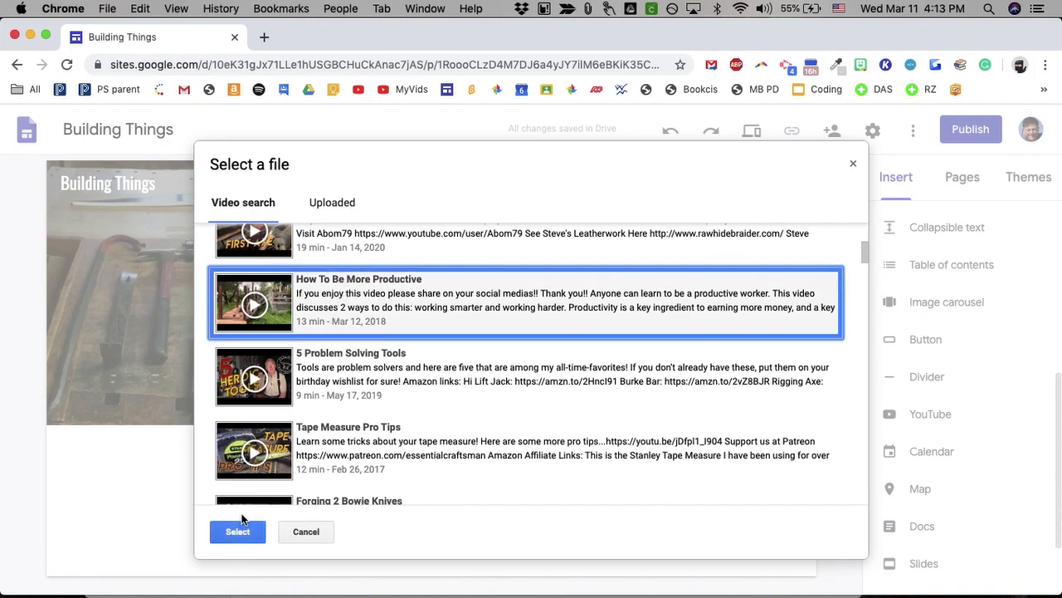
left_click(238, 532)
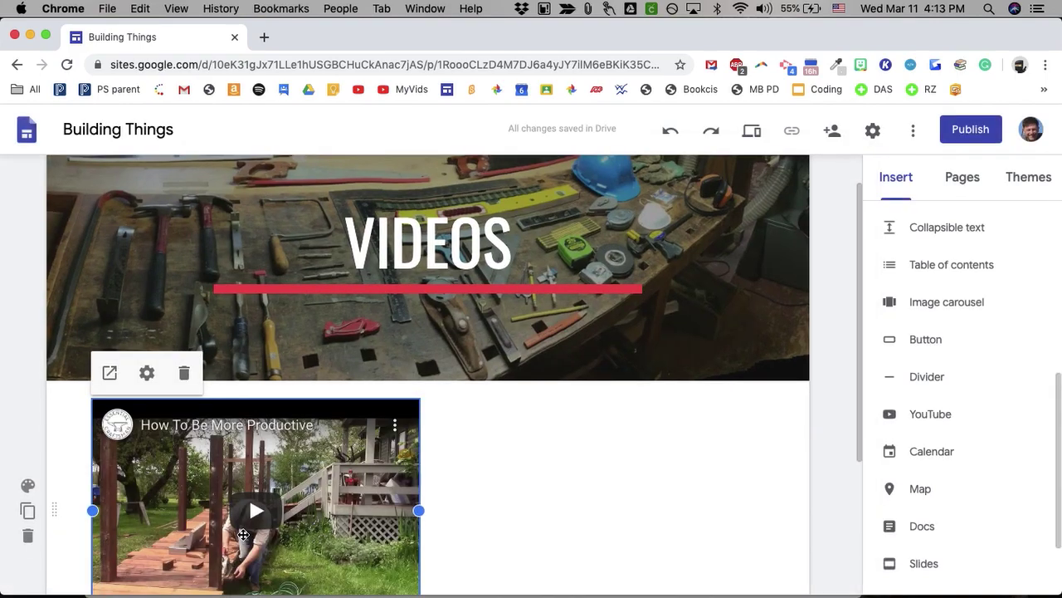
Check the inserted video's playback settings without changing them, and move the video to the horizontal centre of the page
scroll(519, 538, "down", 2)
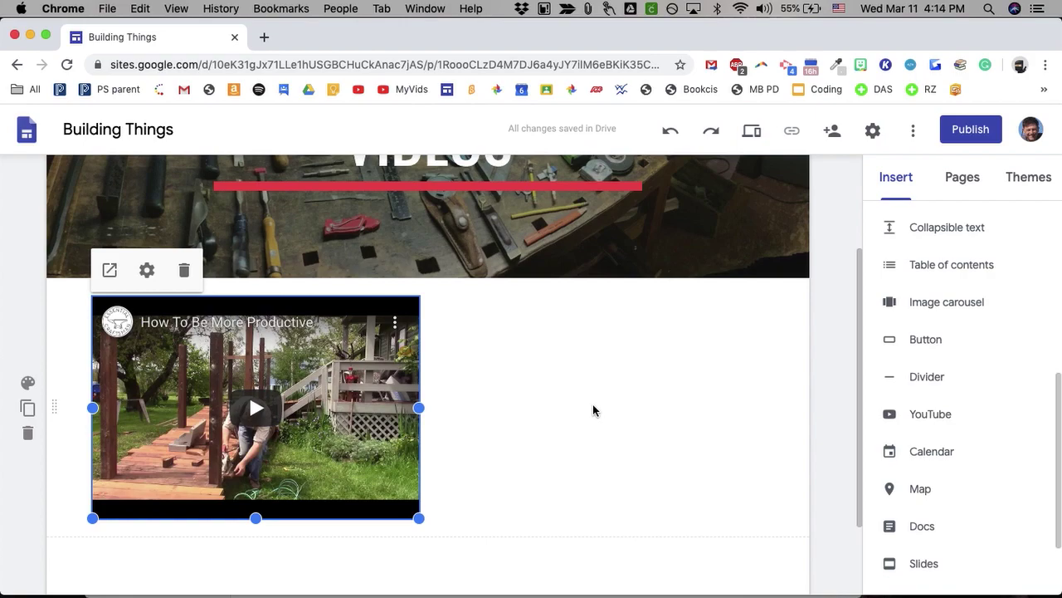
left_click(147, 270)
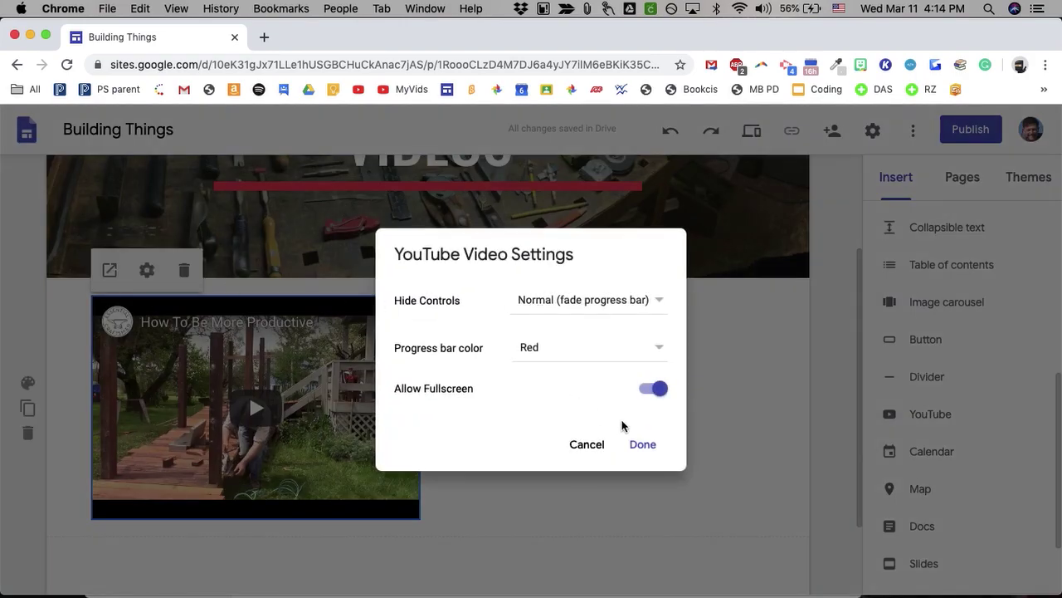
left_click(643, 444)
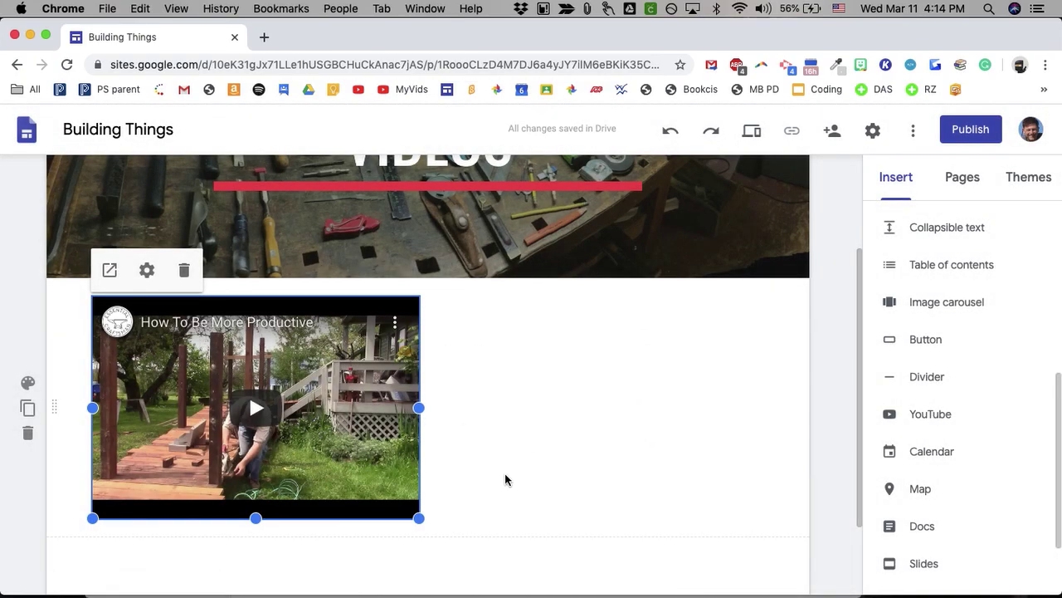
left_click_drag(303, 360, 441, 363)
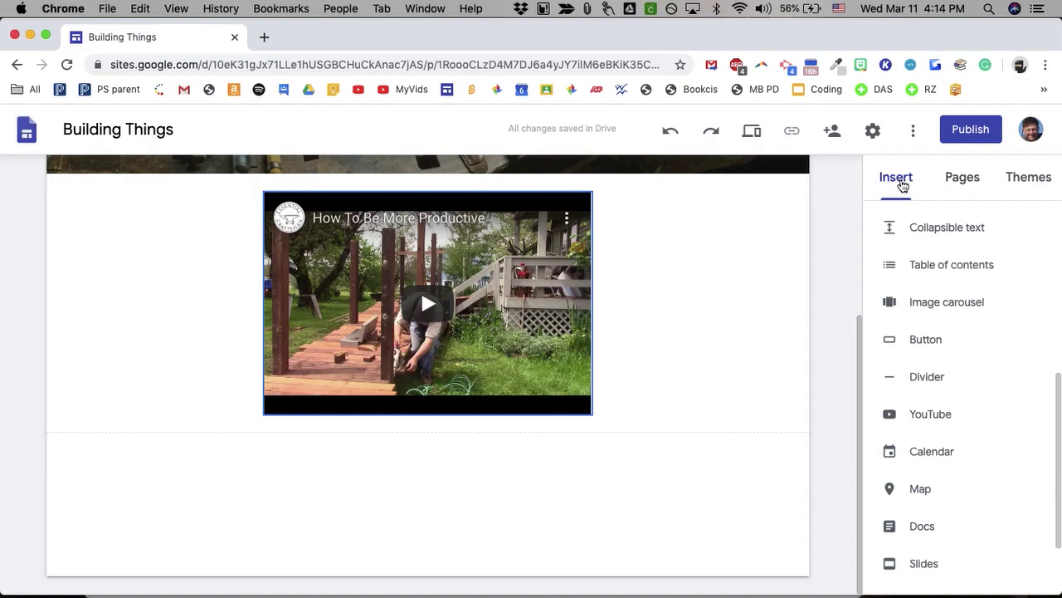
Add a text box below the video reading "A video by the Essential Craftsman on how to be more productive when building."
scroll(910, 238, "up", 5)
left_click(910, 236)
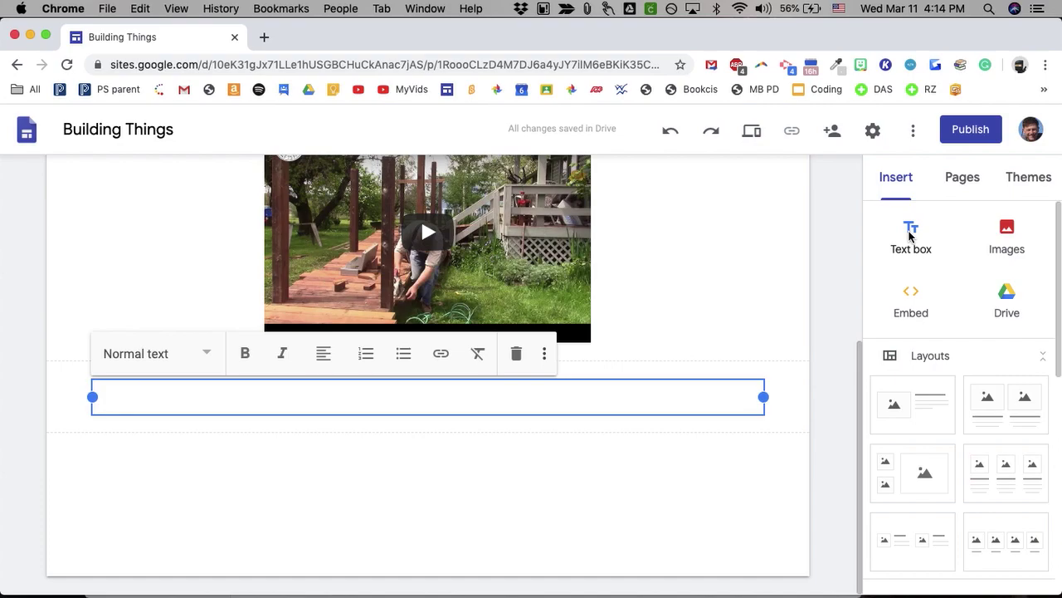
type("A video")
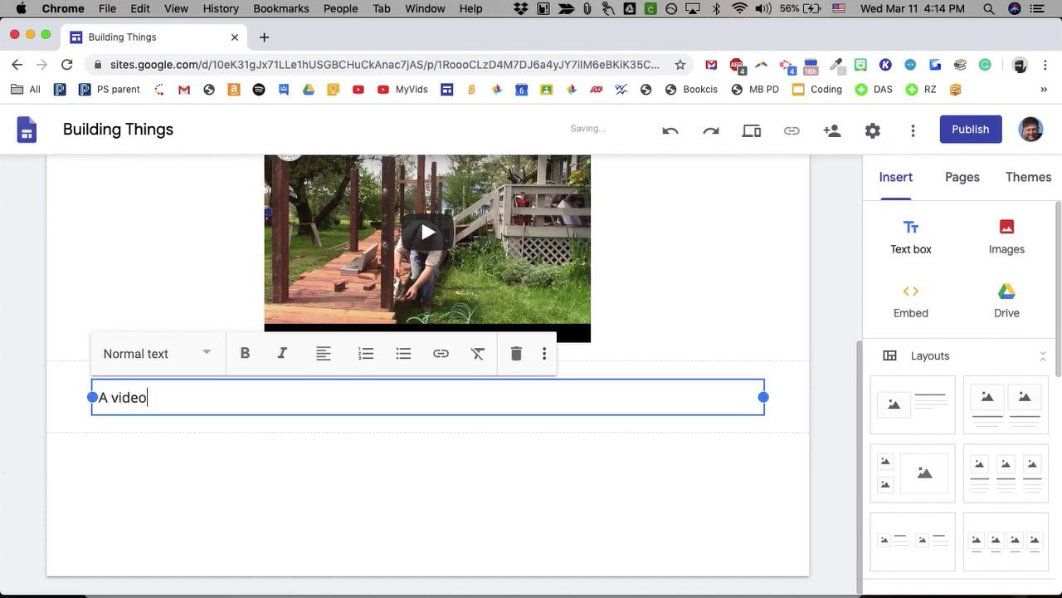
type(" by the Esse")
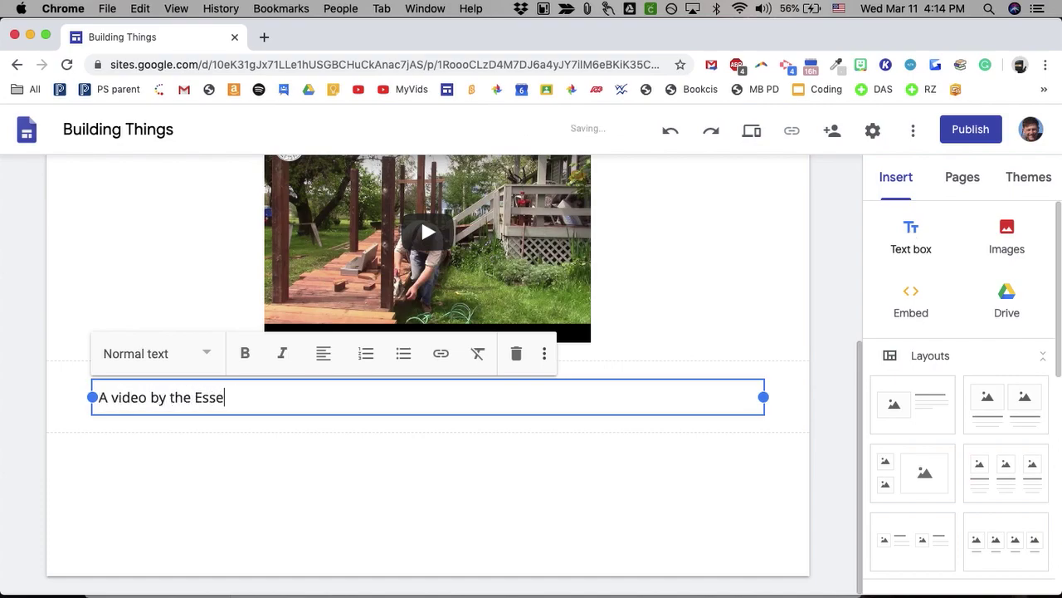
type("ntial Crafts")
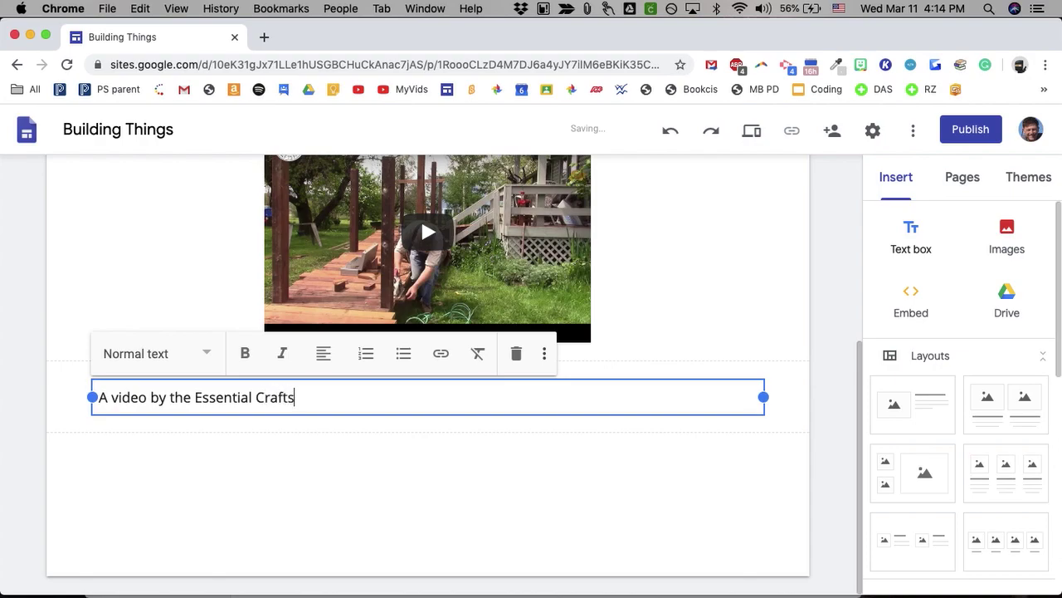
type("man on how to ")
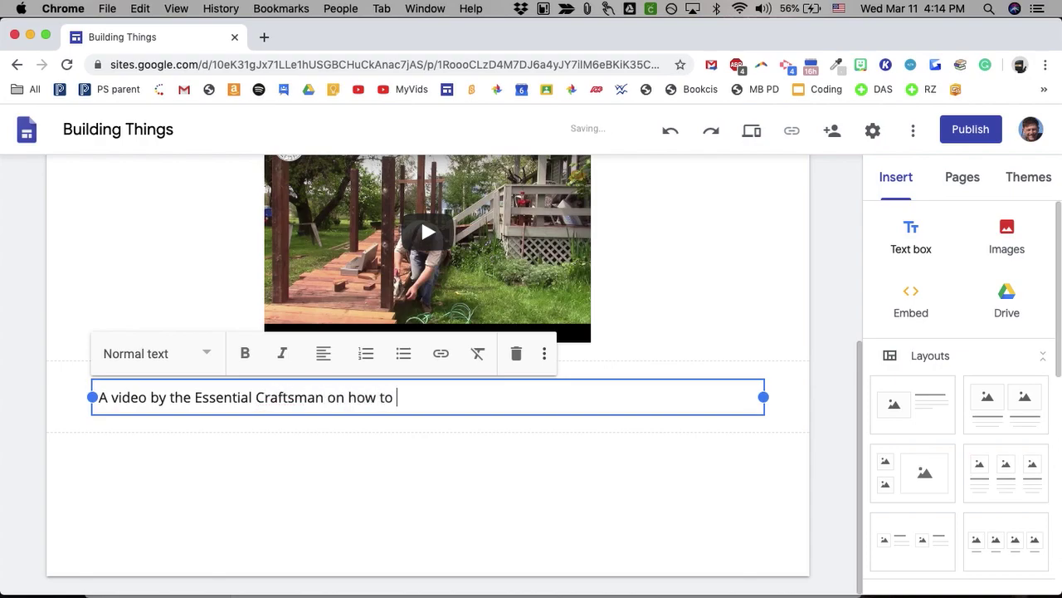
type("be more ")
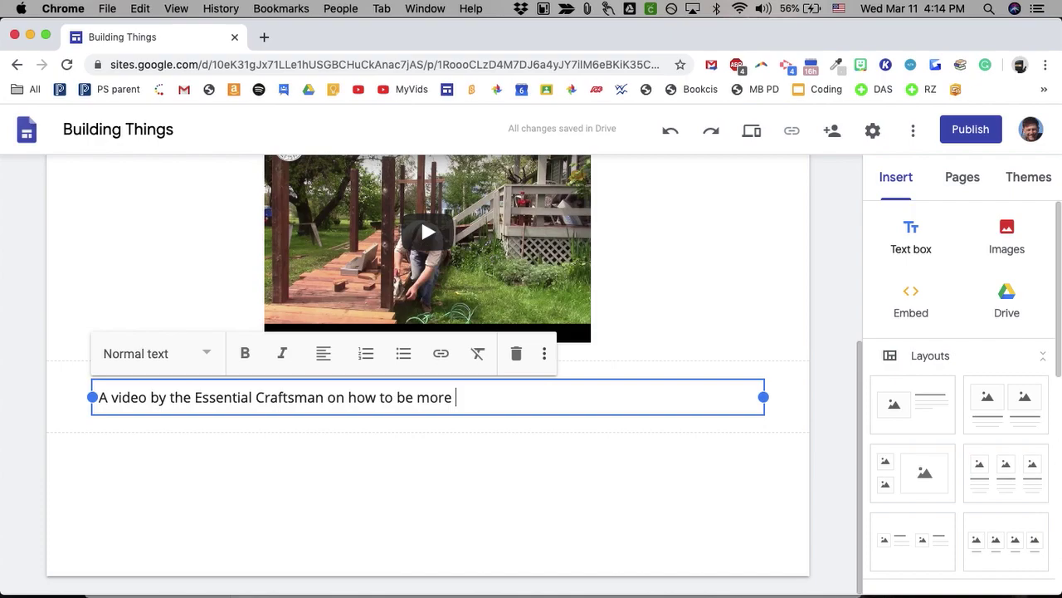
type("productib")
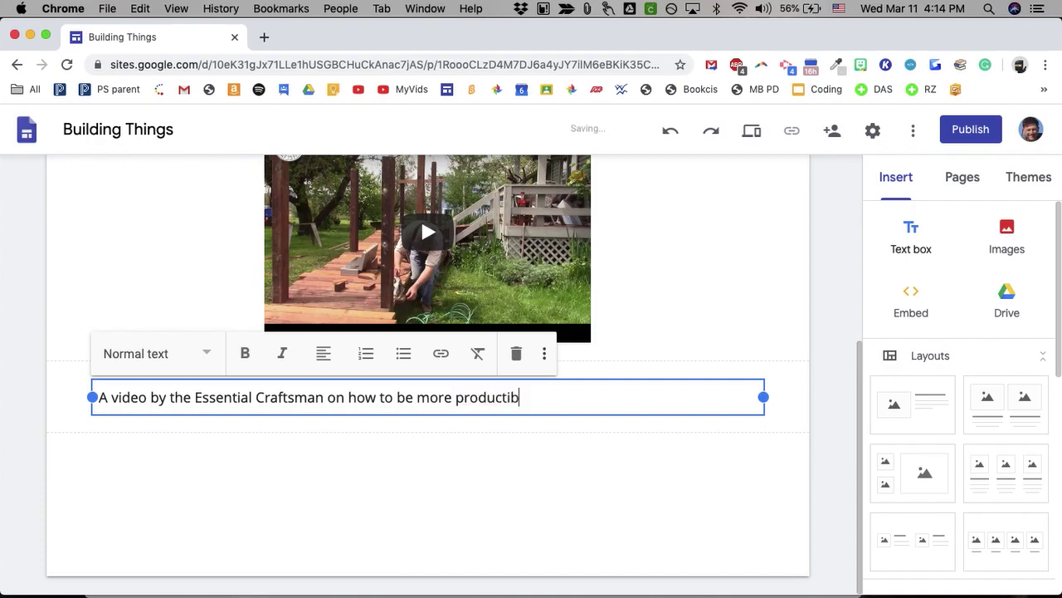
key("BackSpace")
type("ve t")
key("BackSpace")
type("when building")
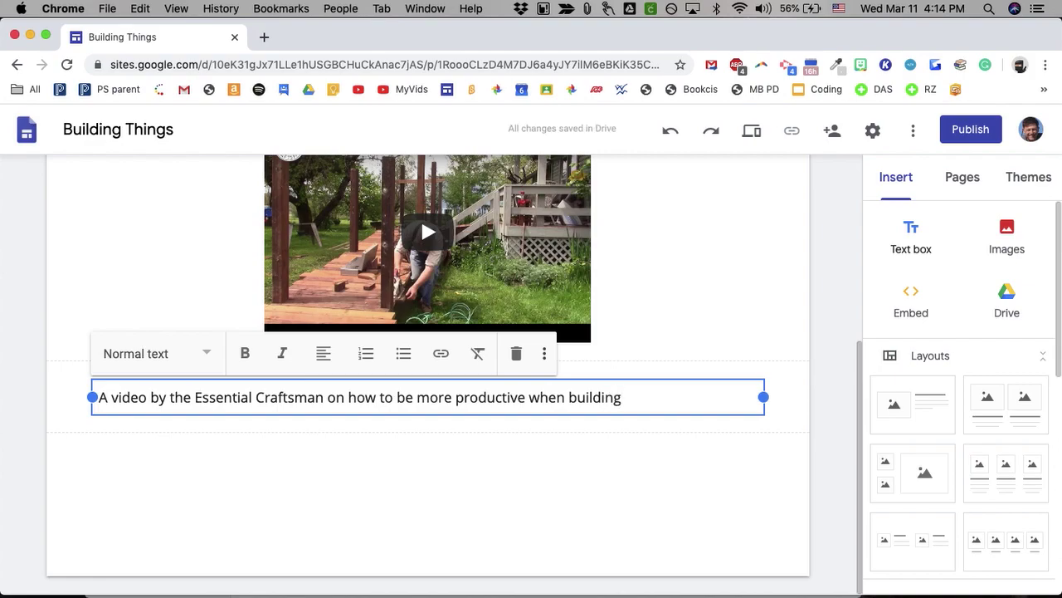
type(".")
left_click(780, 292)
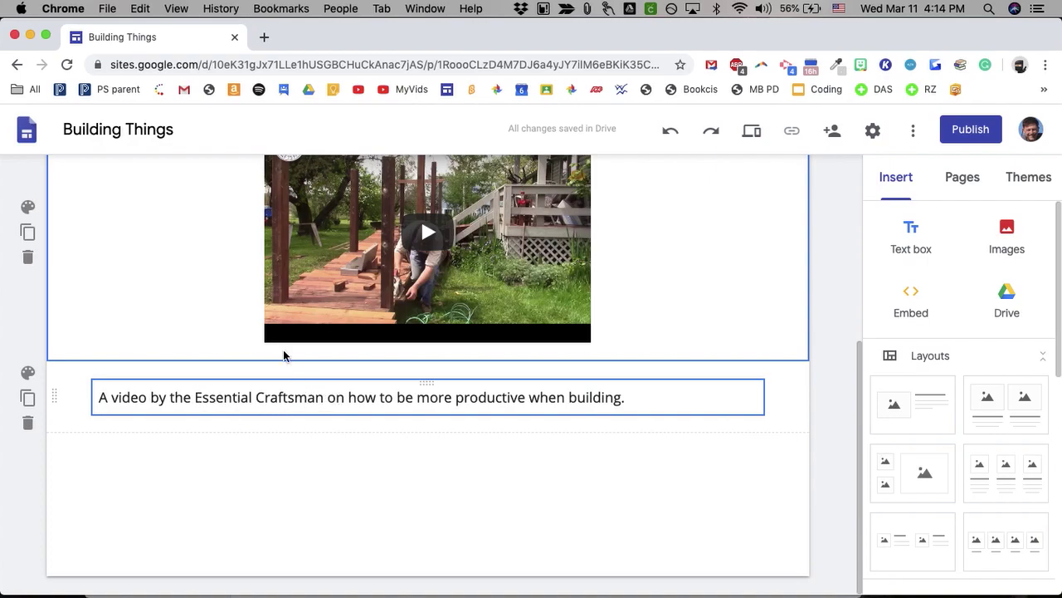
Open youtube.com in a new browser tab and search for "essential craftsman"
left_click(264, 38)
type("you")
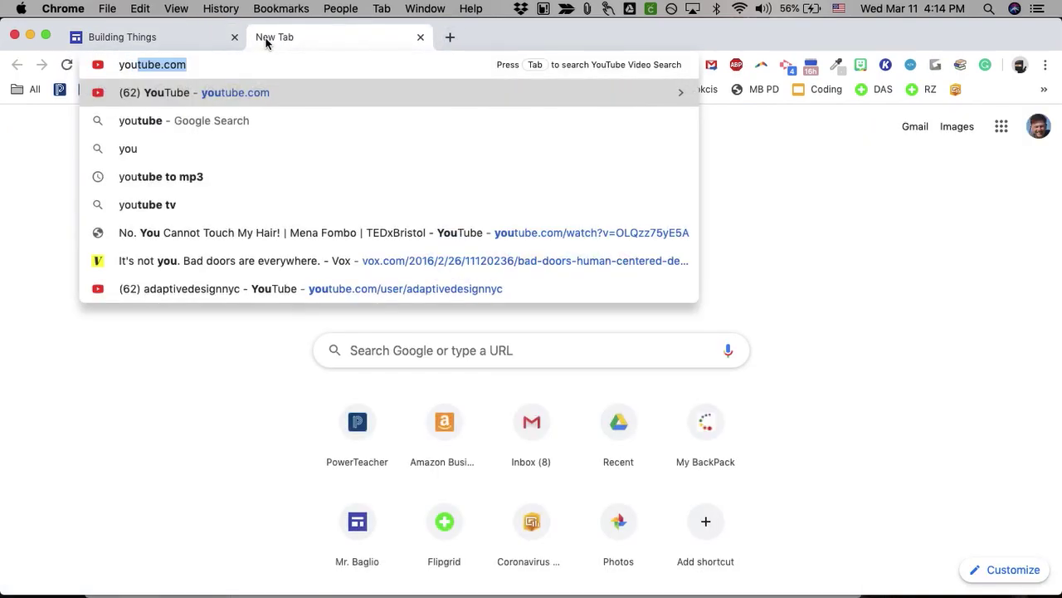
type("tube.com")
key("Return")
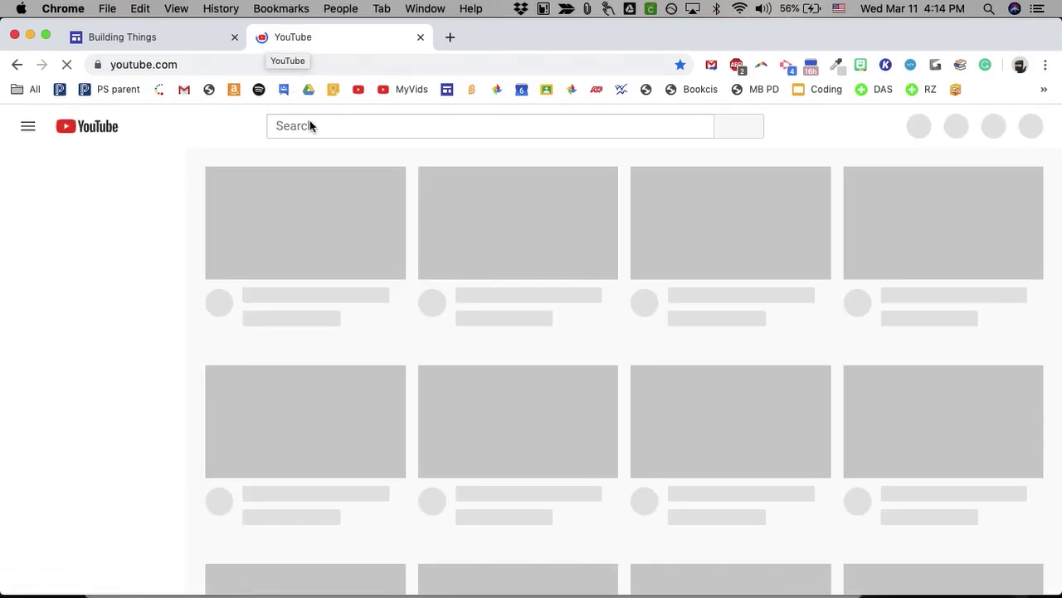
left_click(309, 124)
type("es")
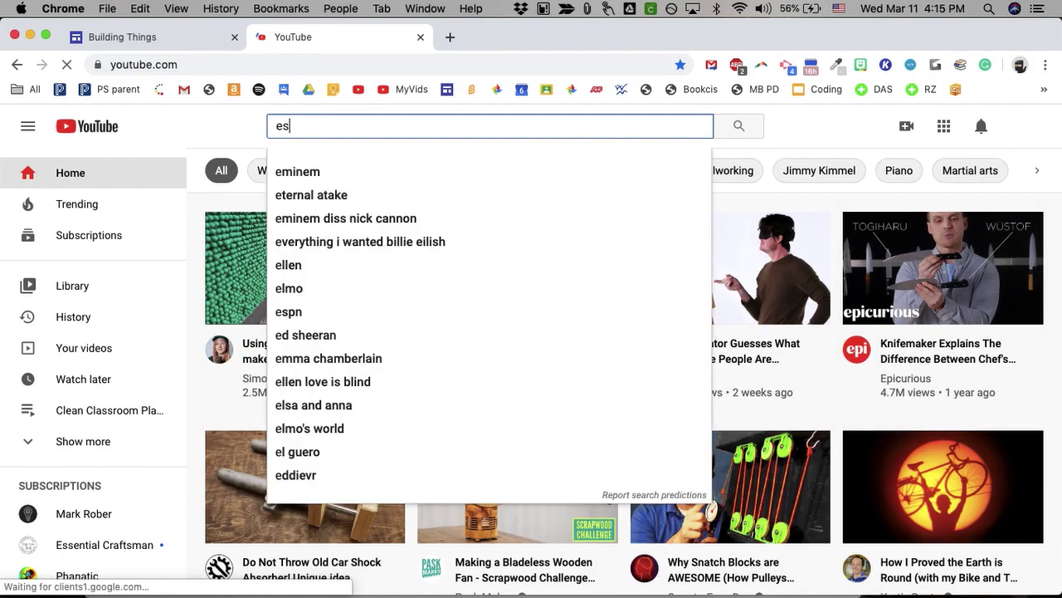
type("sential crafts")
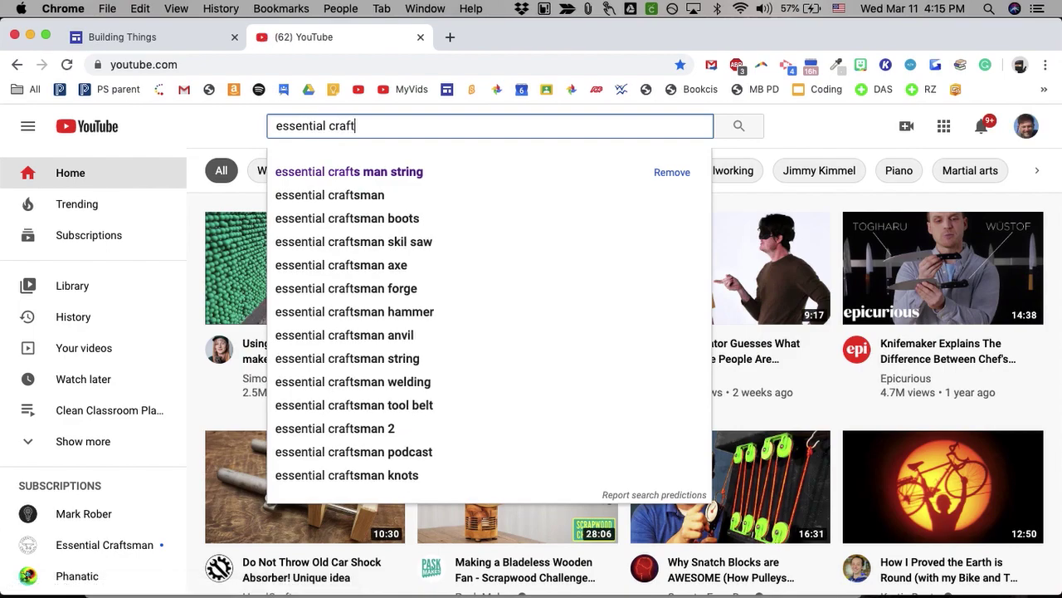
left_click(311, 194)
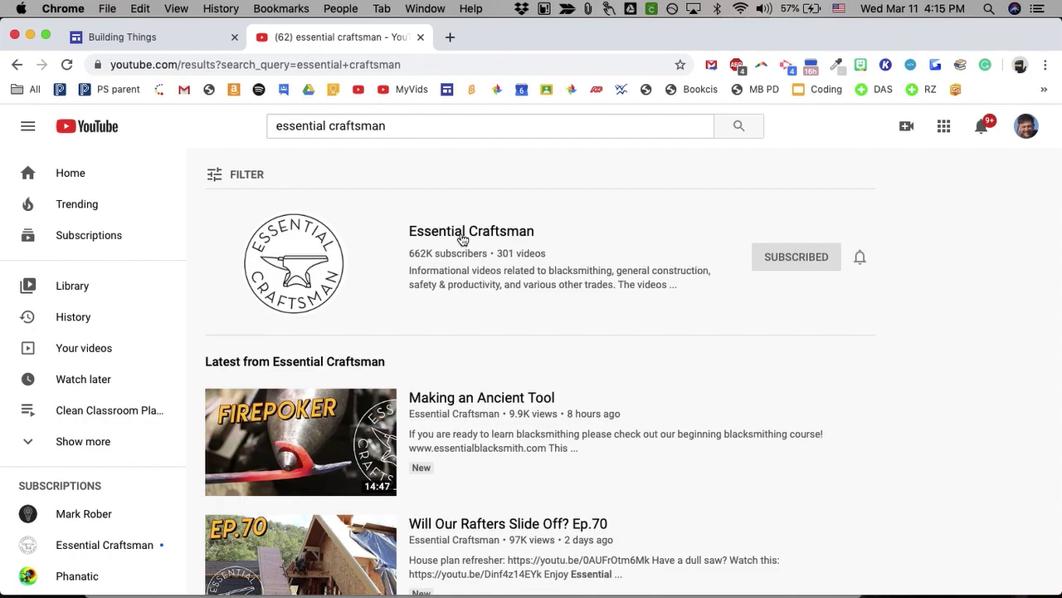
Open the Essential Craftsman channel from the search results and copy its web address
left_click(465, 239)
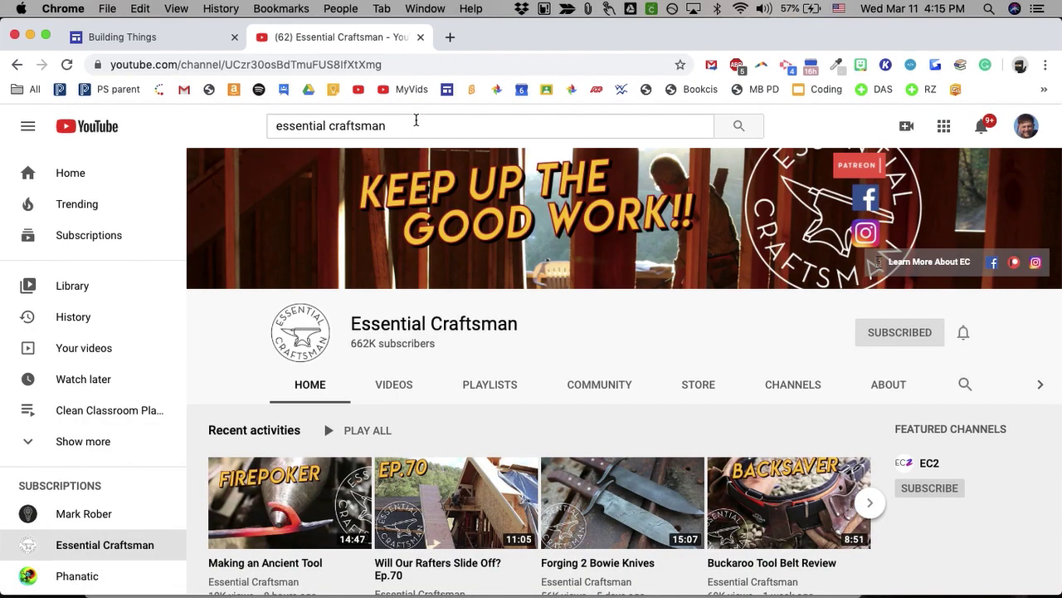
left_click(417, 65)
key("super+c")
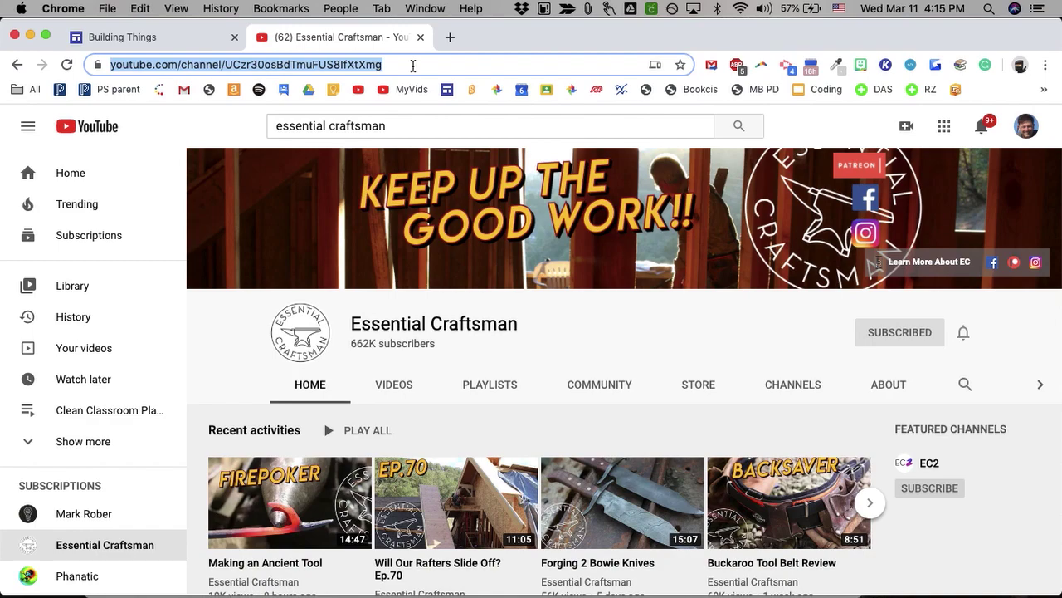
Back in the Building Things site, link the words "Essential Craftsman" in the video caption to the copied channel address
left_click(207, 37)
left_click(328, 397)
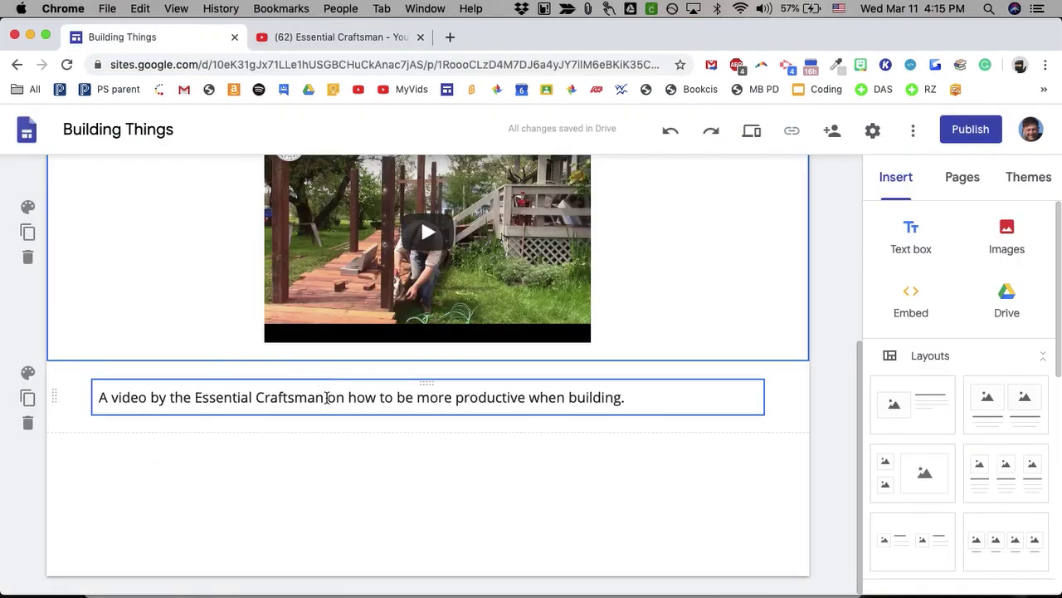
left_click_drag(324, 396, 195, 401)
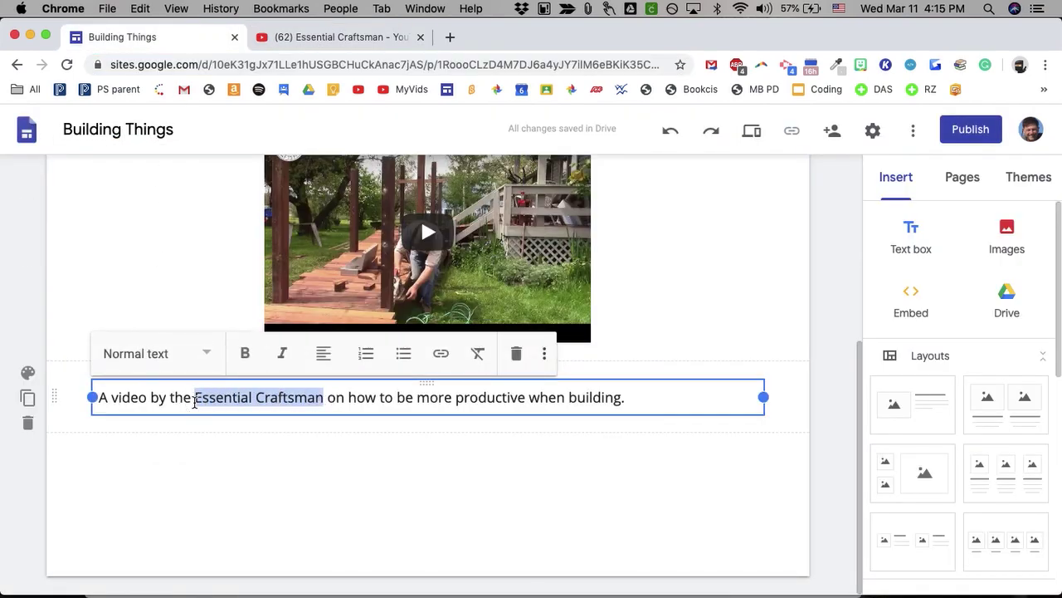
left_click(440, 354)
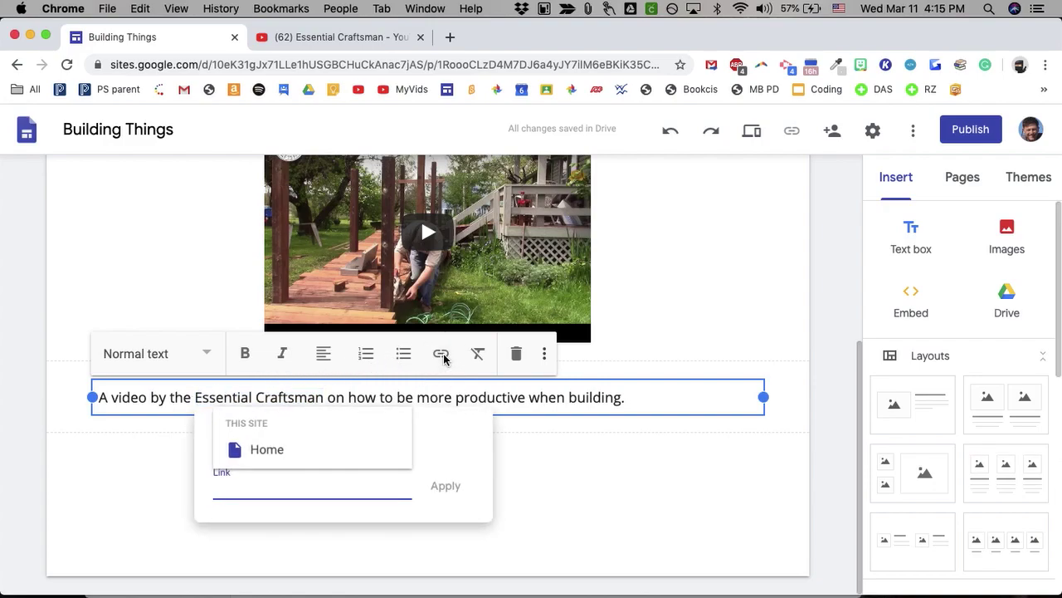
key("super+v")
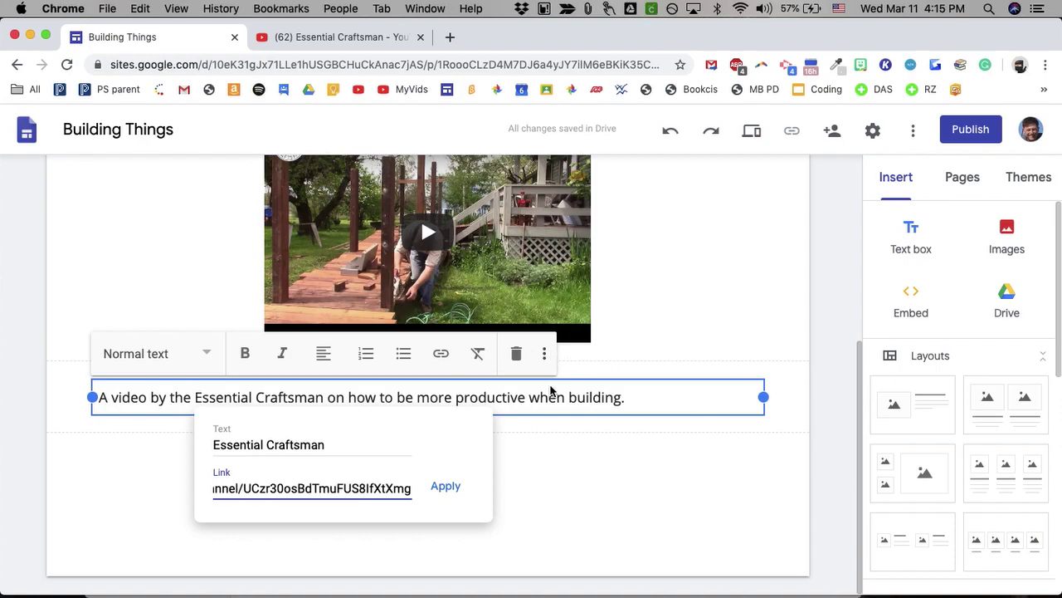
left_click(452, 488)
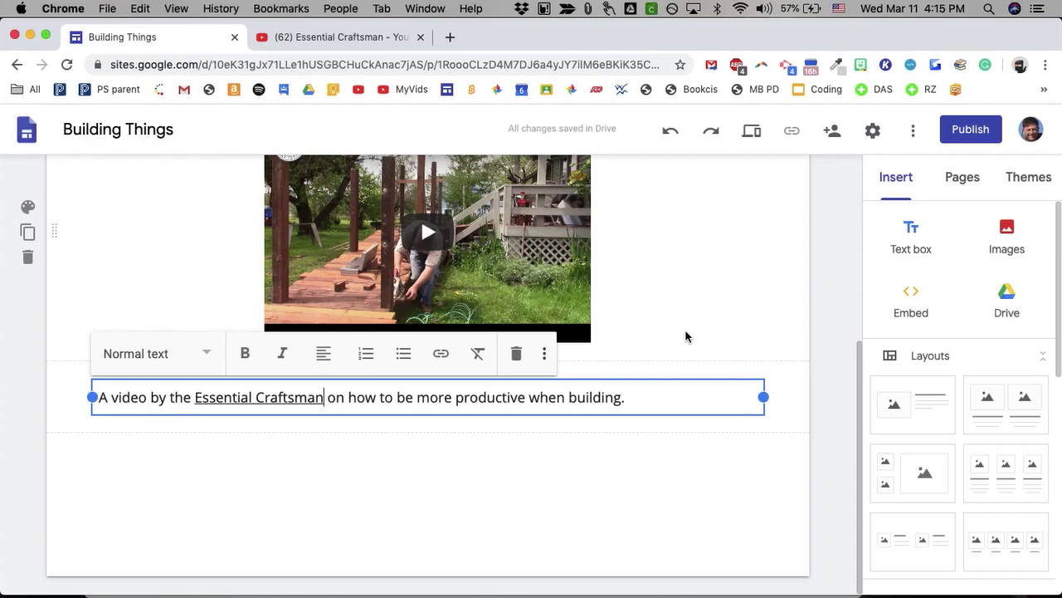
Go to the site's Home page, at the empty image placeholder beside the "Videos I like" heading
scroll(685, 336, "up", 5)
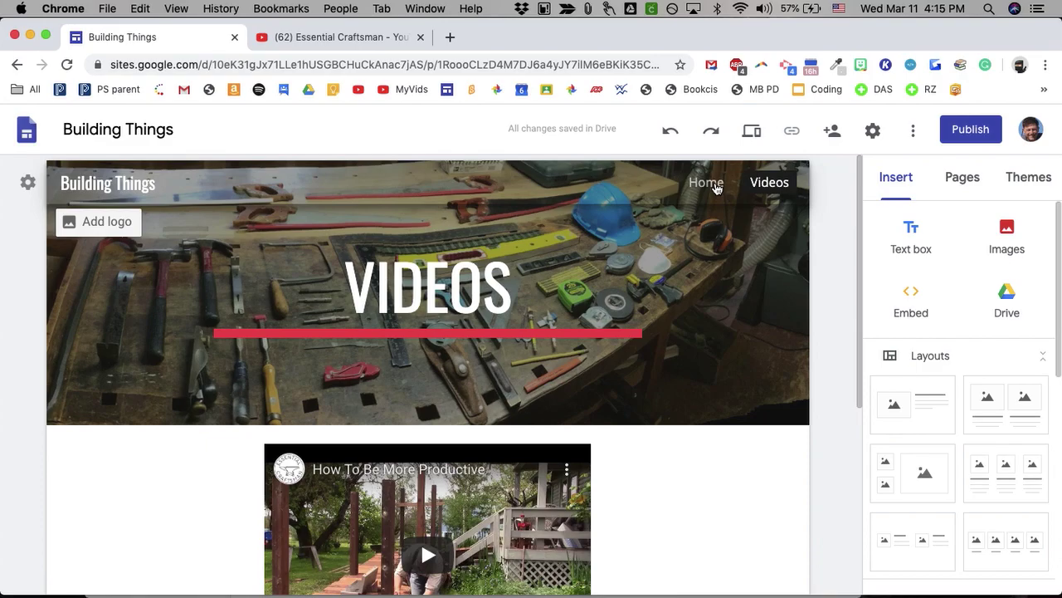
left_click(706, 184)
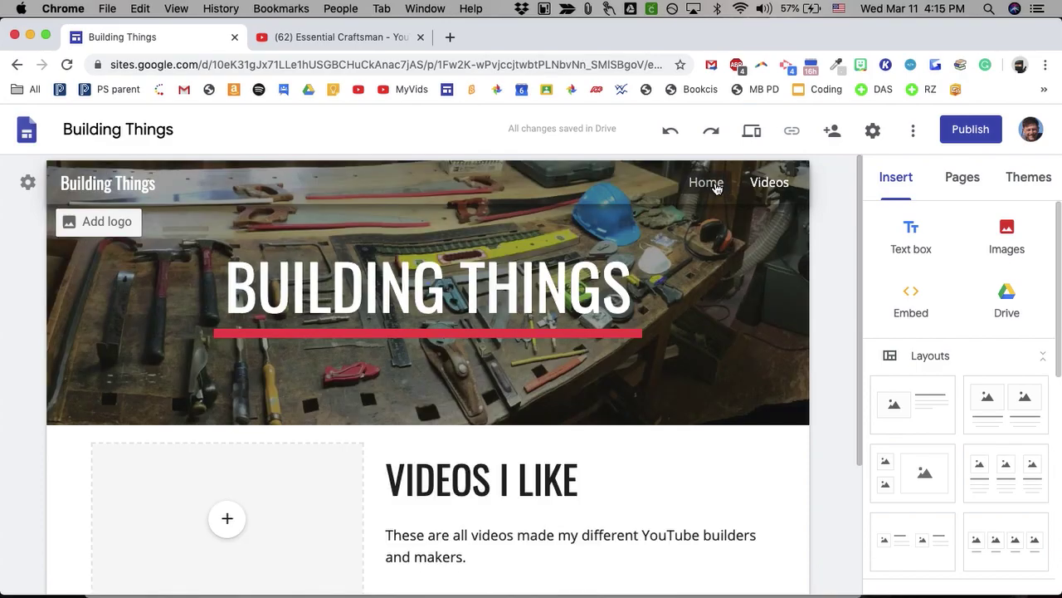
scroll(587, 454, "down", 3)
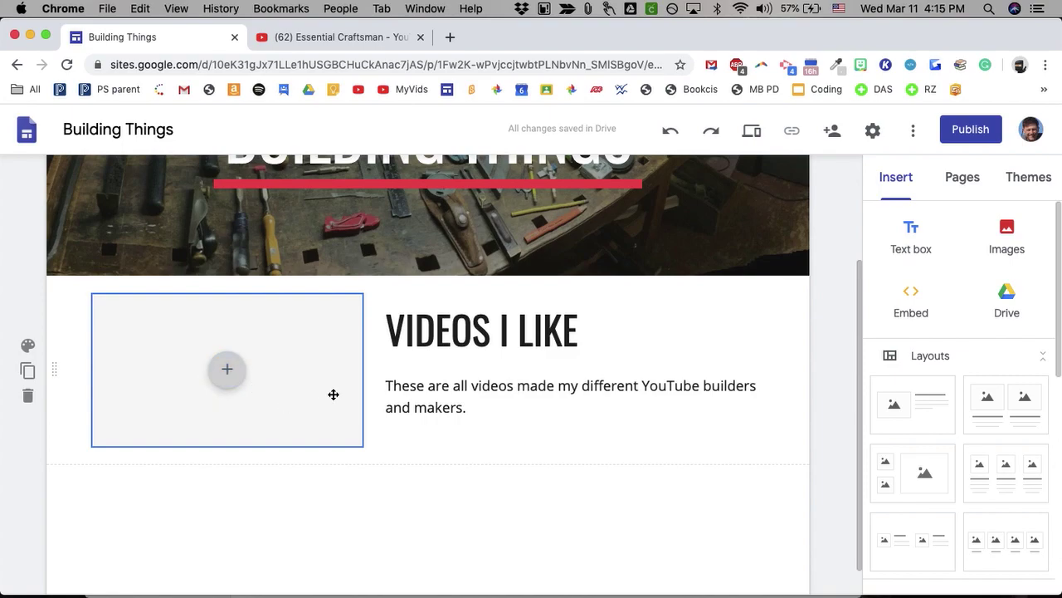
Switch to the YouTube channel and take a screenshot of the "KEEP UP THE GOOD WORK!!" part of its banner
left_click(349, 39)
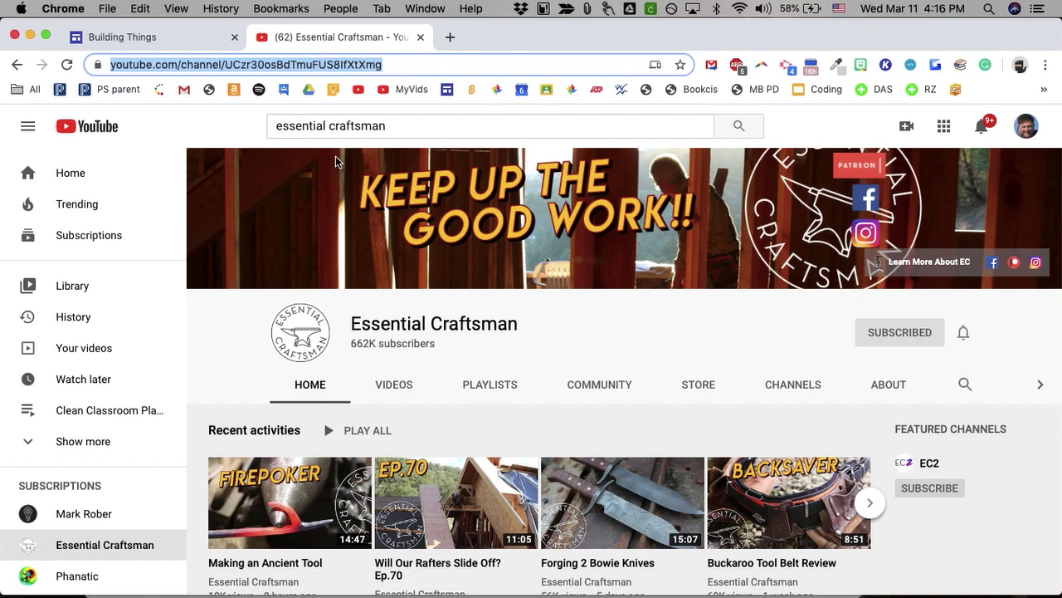
key("super+shift+4")
left_click_drag(348, 147, 726, 292)
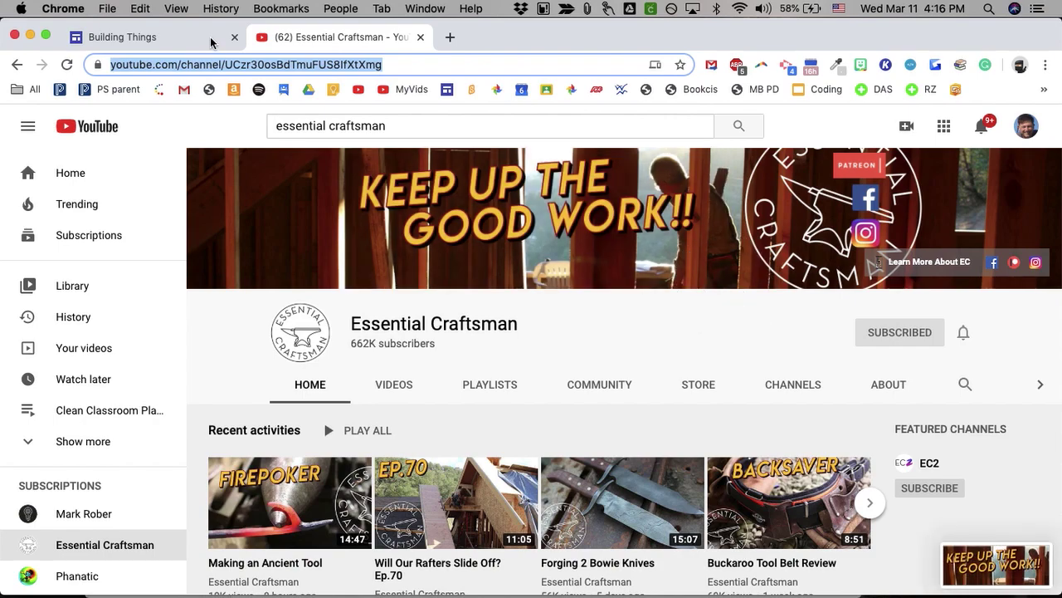
Upload "Screen Shot 2020-03-11 at 4.16.18 PM" from the Desktop into the home page's image placeholder and widen the image to show the full banner text
left_click(190, 44)
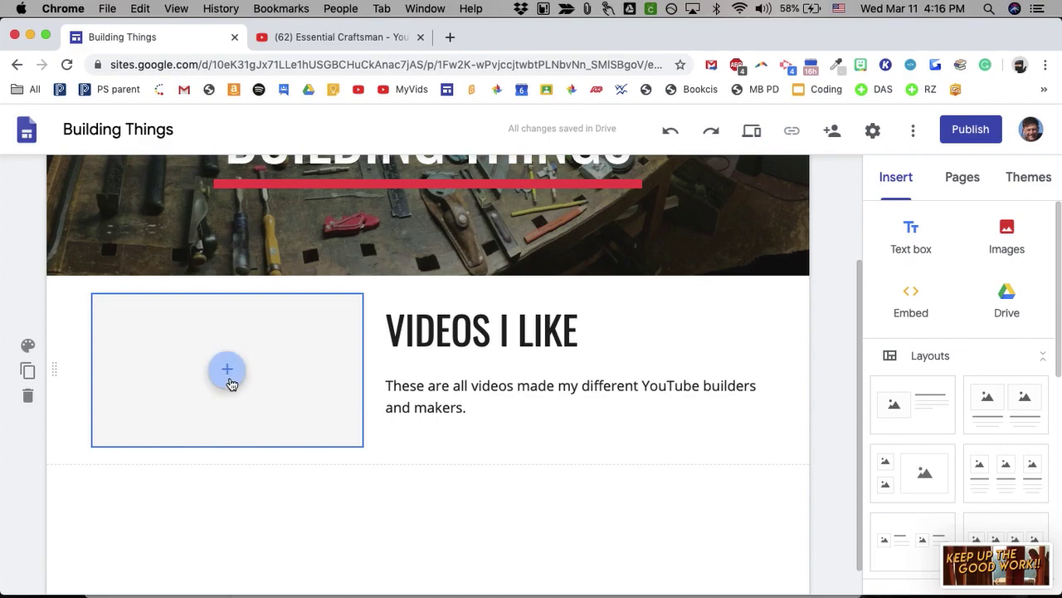
left_click(231, 378)
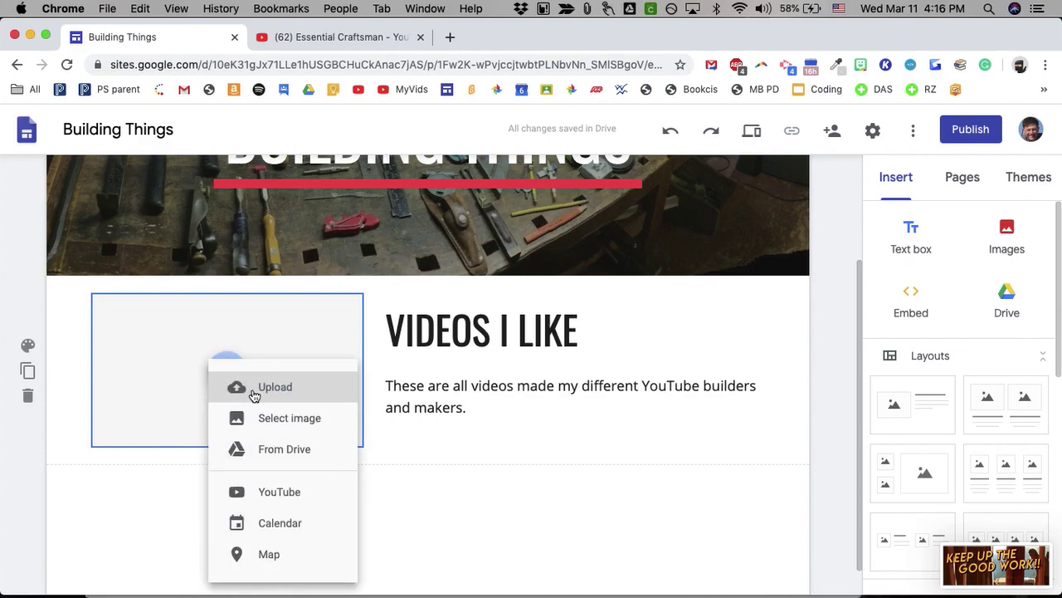
left_click(237, 386)
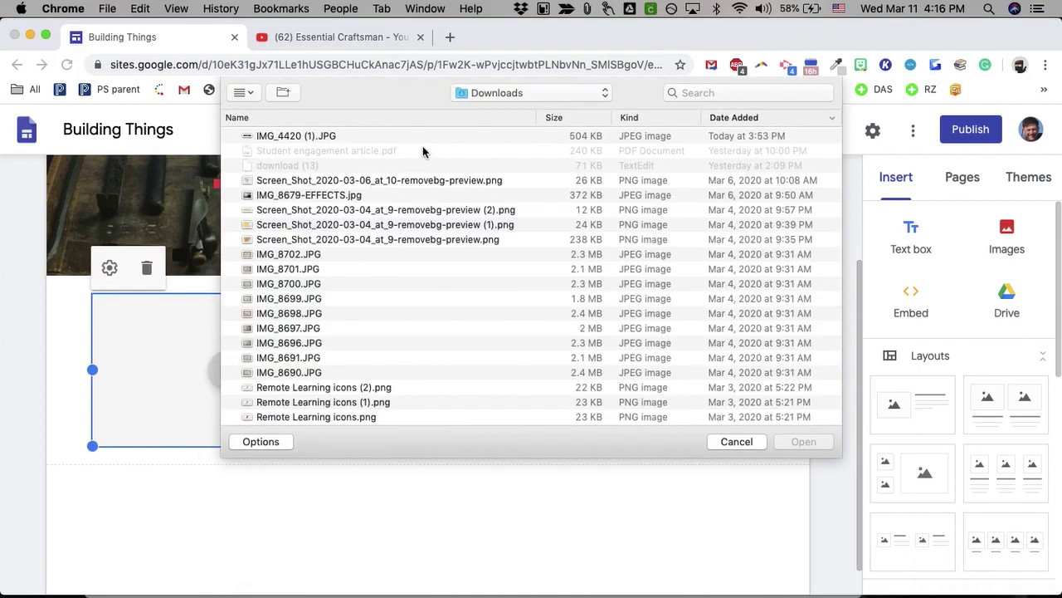
left_click(516, 98)
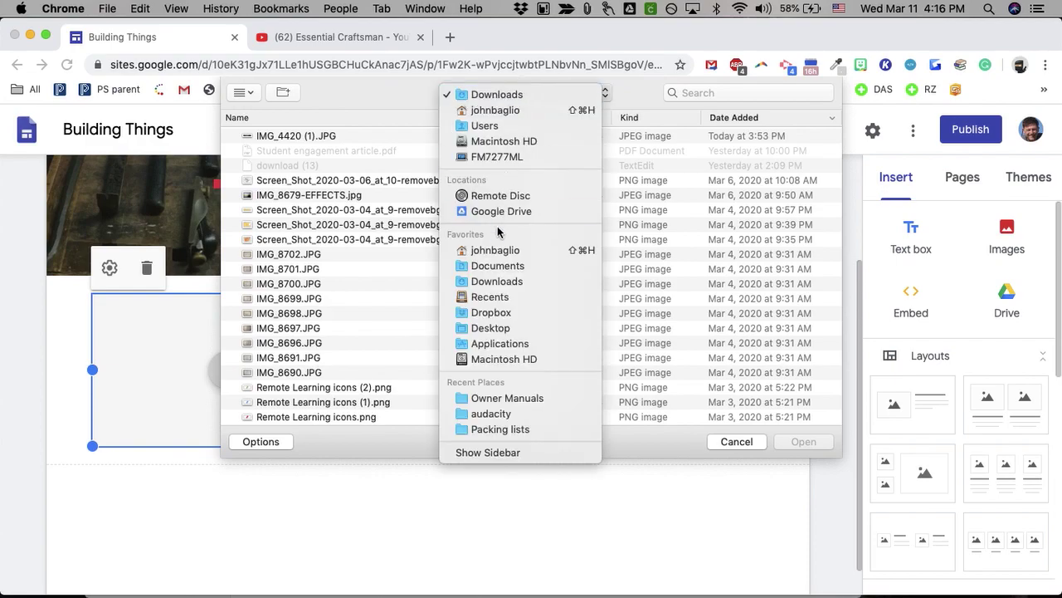
left_click(491, 328)
left_click(357, 136)
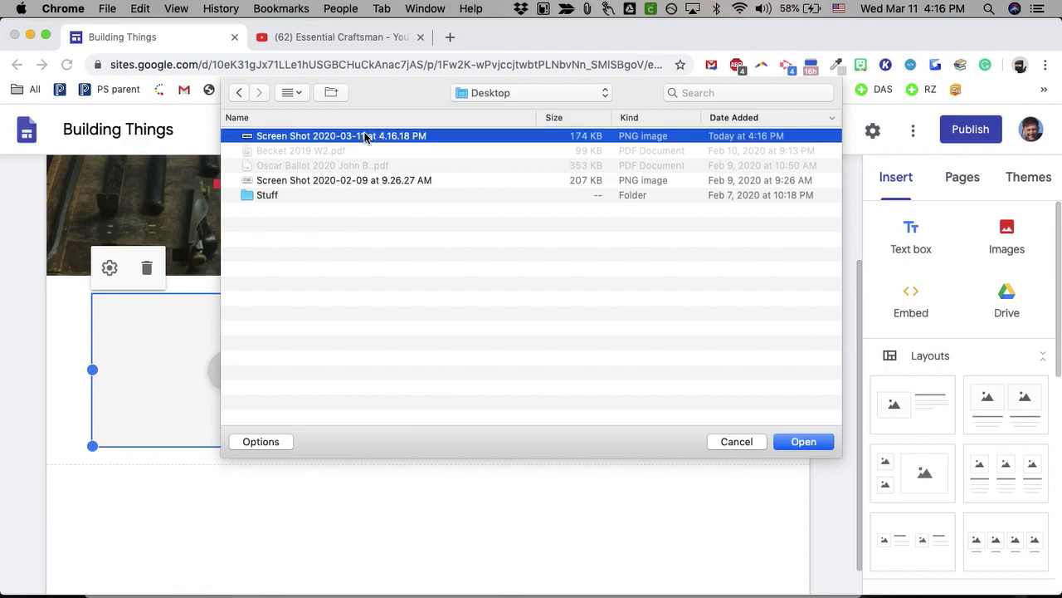
left_click(804, 442)
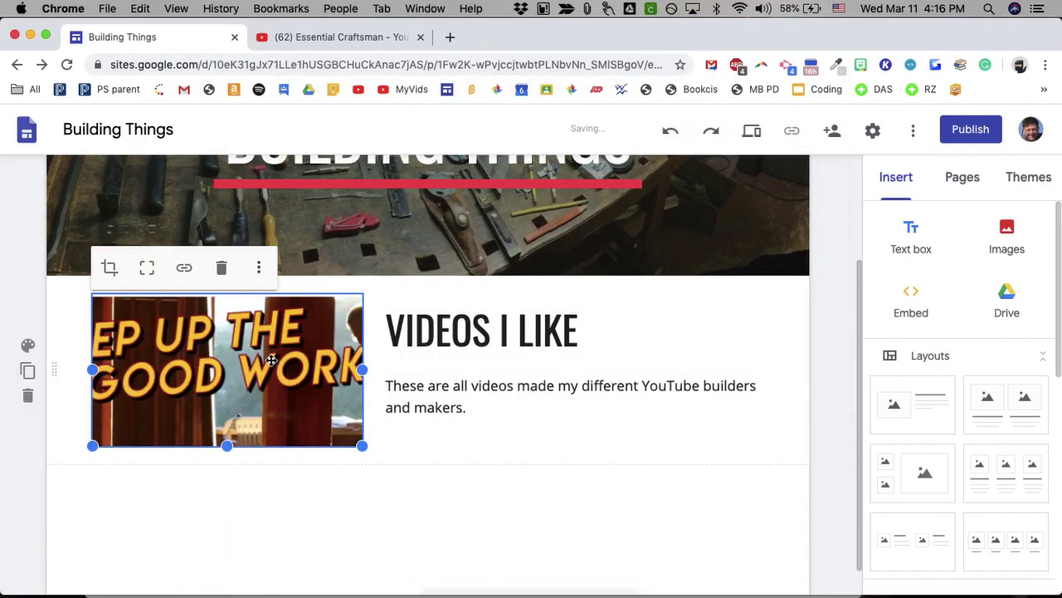
left_click_drag(361, 445, 459, 433)
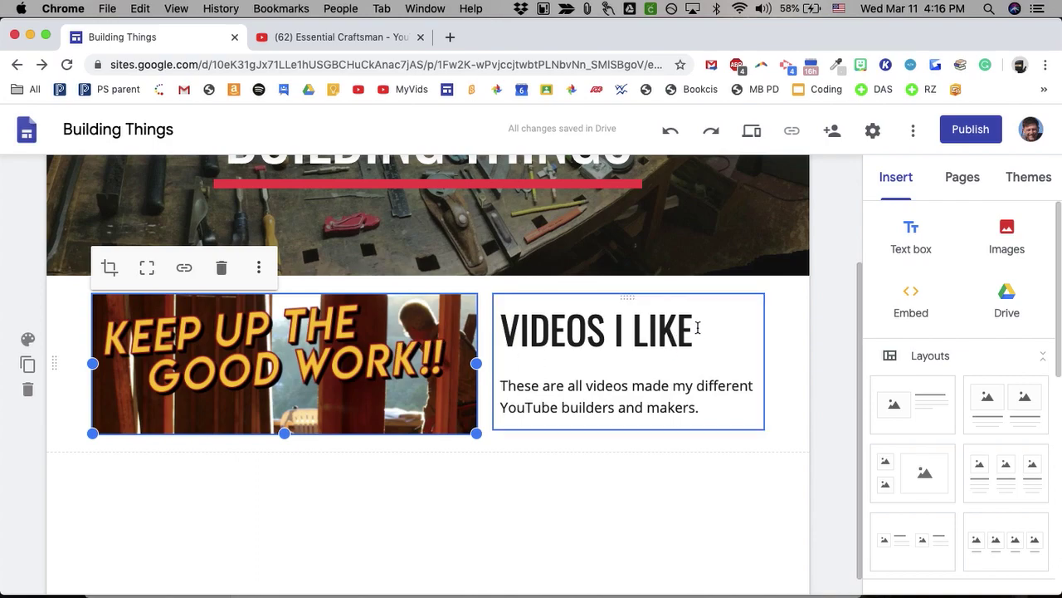
Link the "Videos I like" heading on the home page to the site's Videos page
left_click_drag(698, 328, 497, 332)
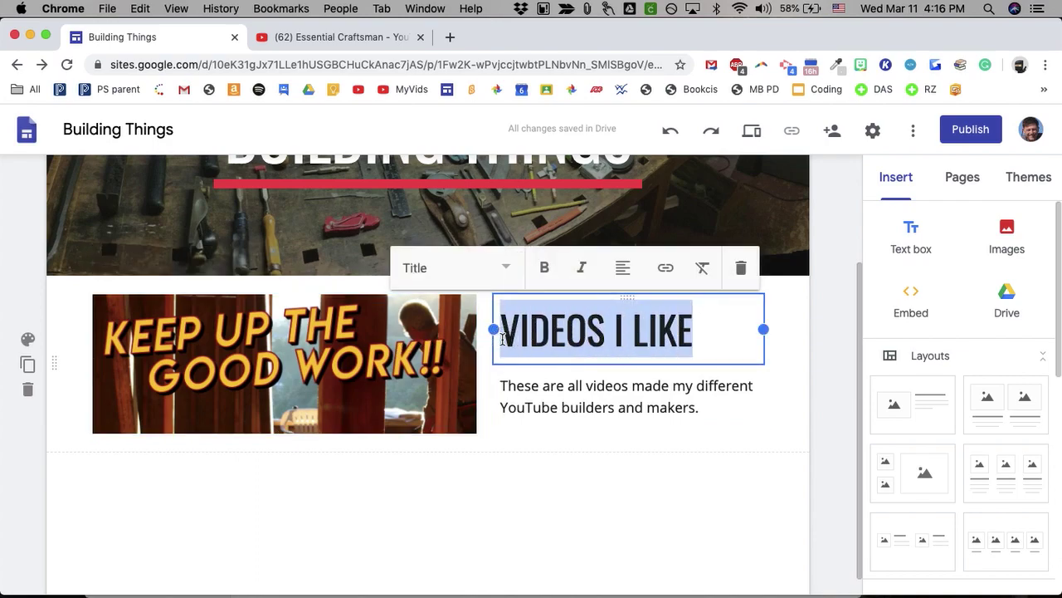
left_click(665, 268)
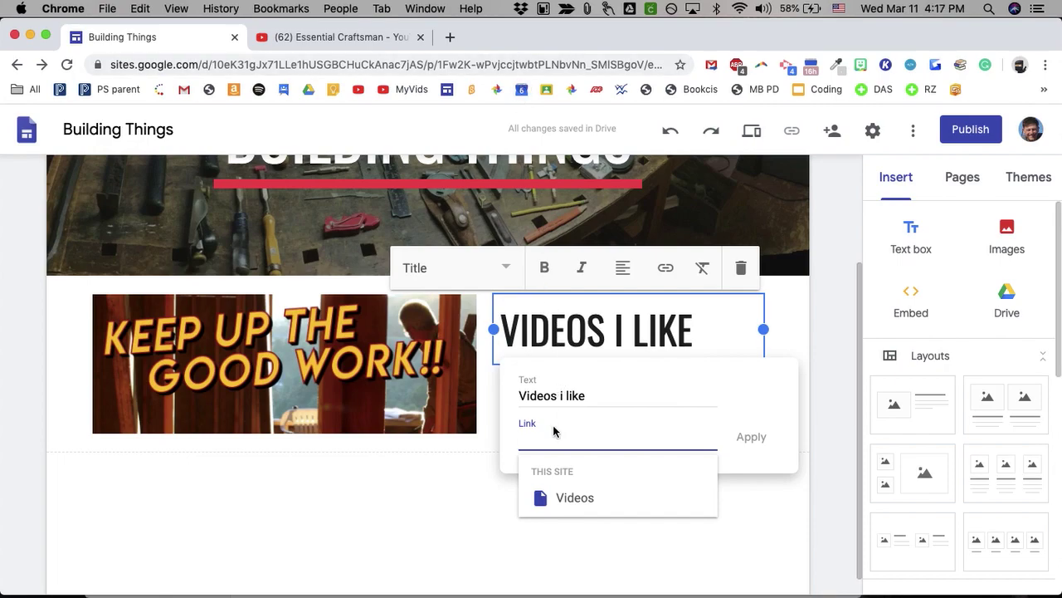
left_click(567, 499)
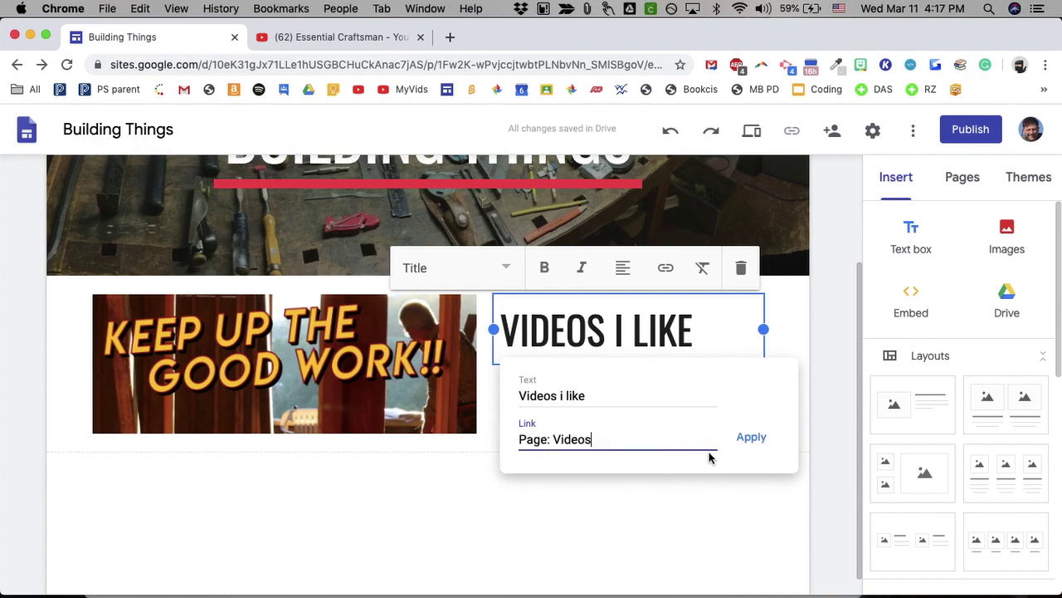
left_click(752, 438)
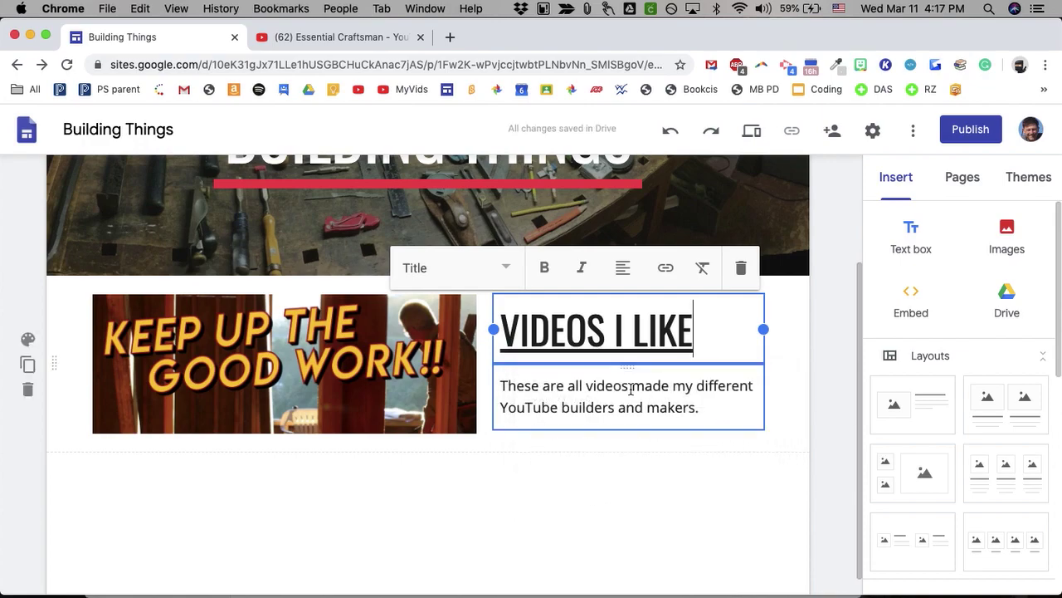
Link the "KEEP UP THE GOOD WORK!!" image on the home page to the Videos page
left_click(462, 355)
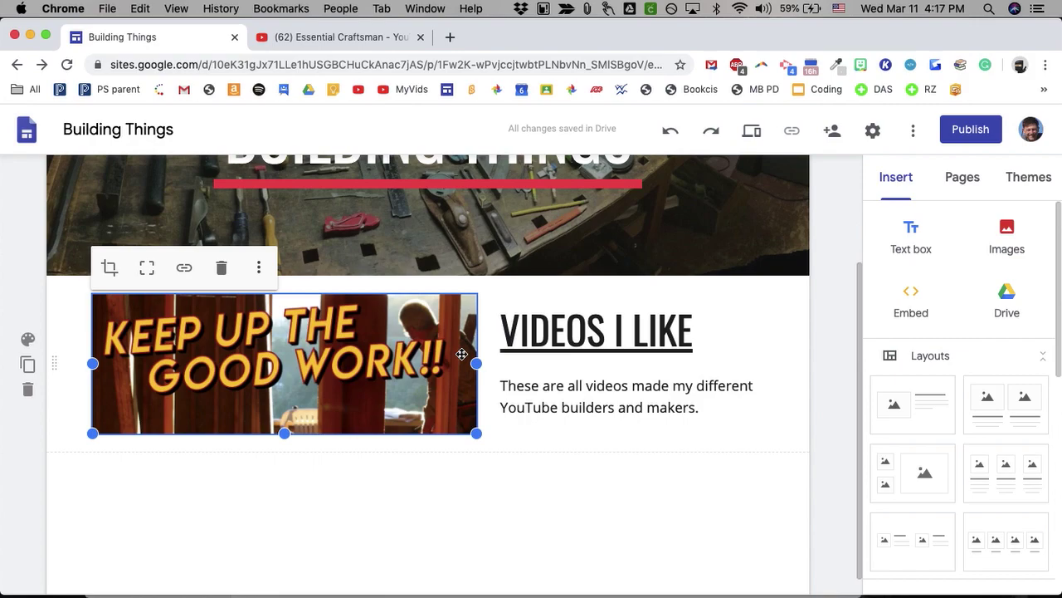
left_click(184, 268)
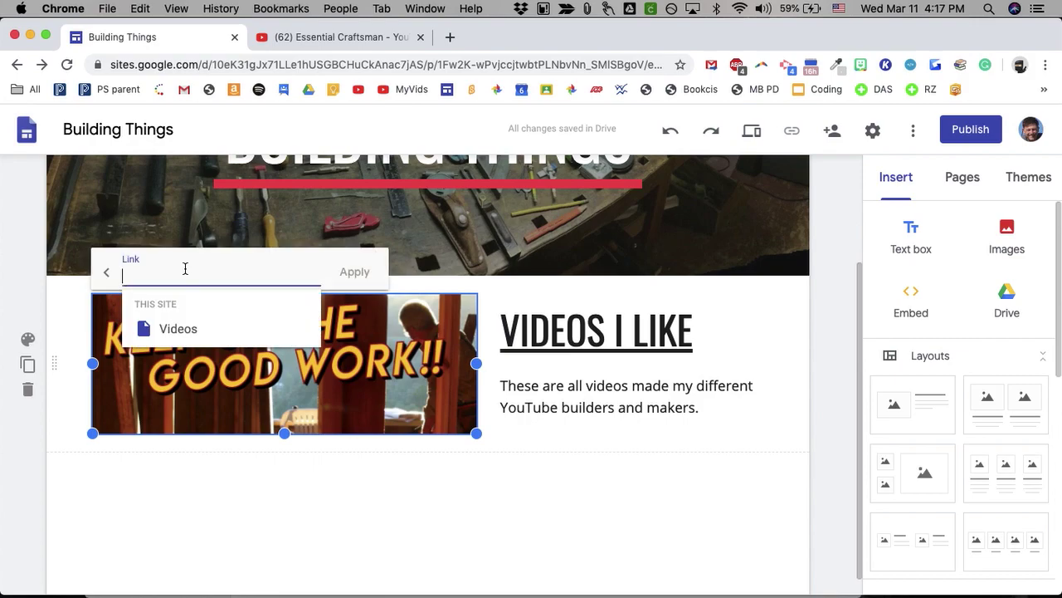
left_click(177, 329)
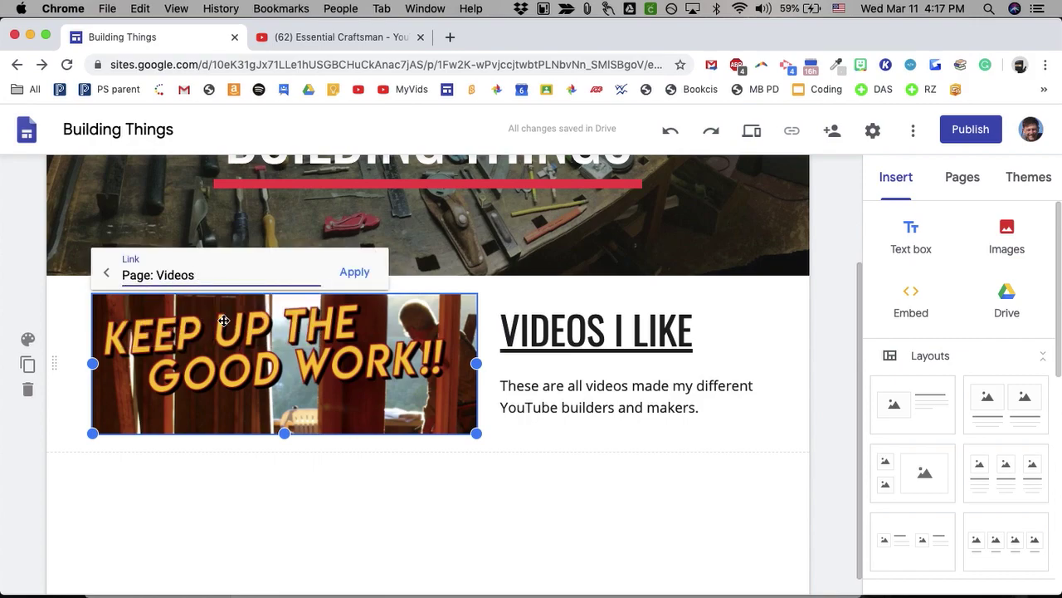
left_click(352, 280)
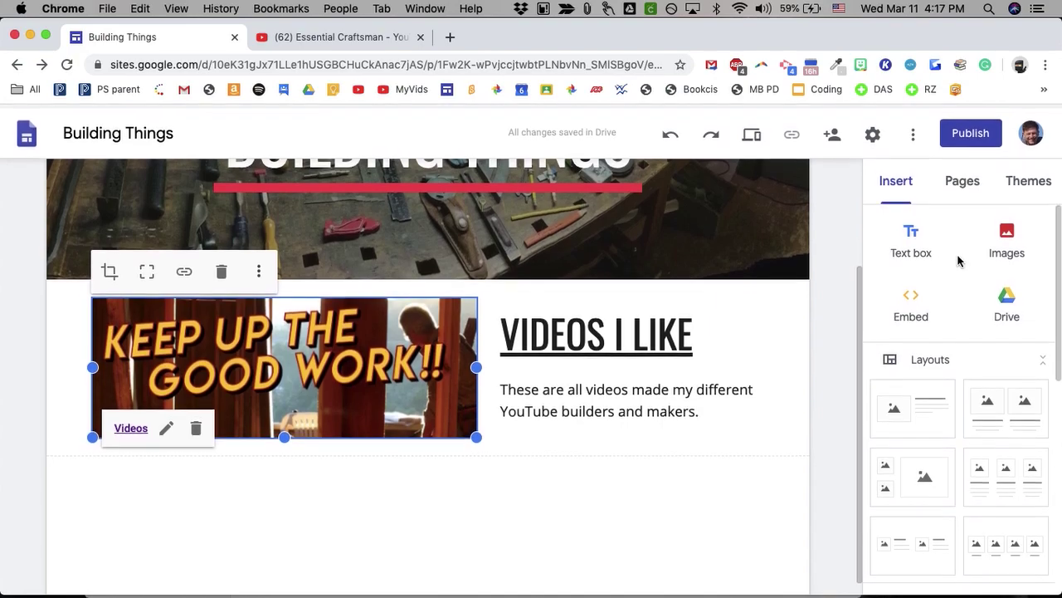
scroll(955, 388, "down", 1)
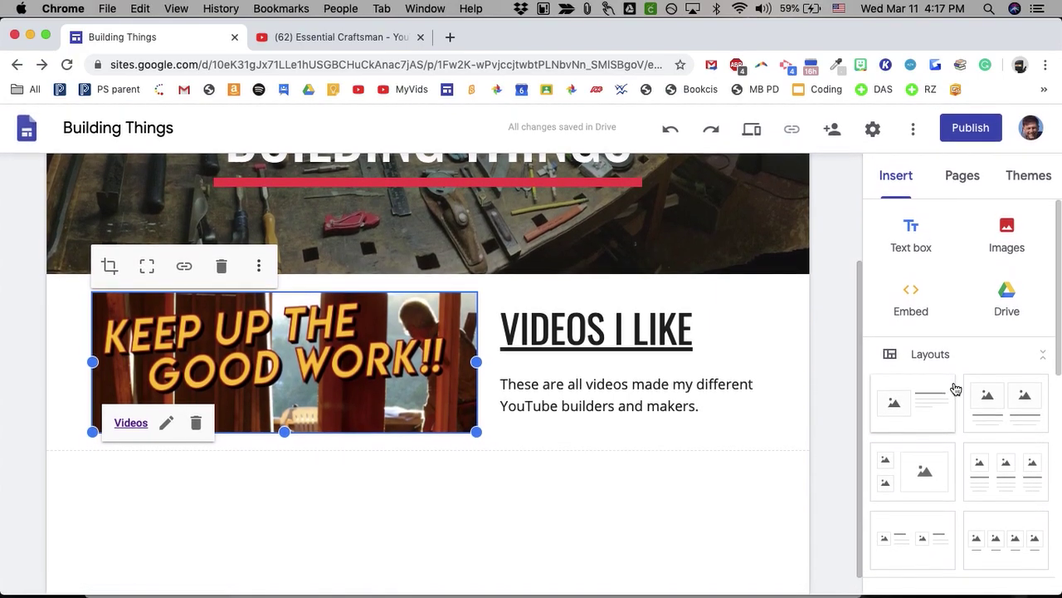
scroll(956, 389, "down", 5)
scroll(955, 388, "down", 1)
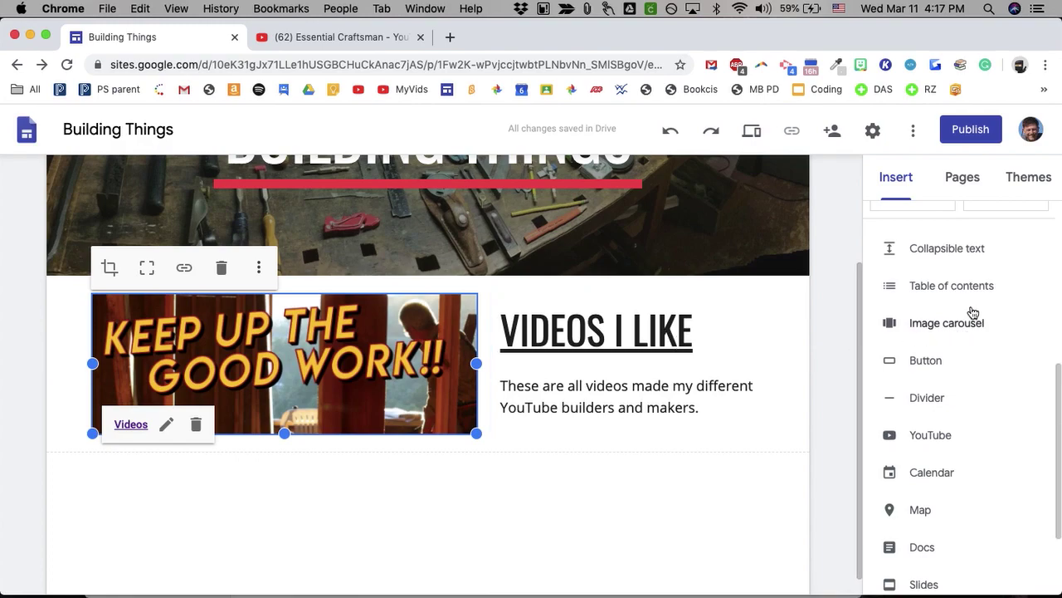
left_click(961, 178)
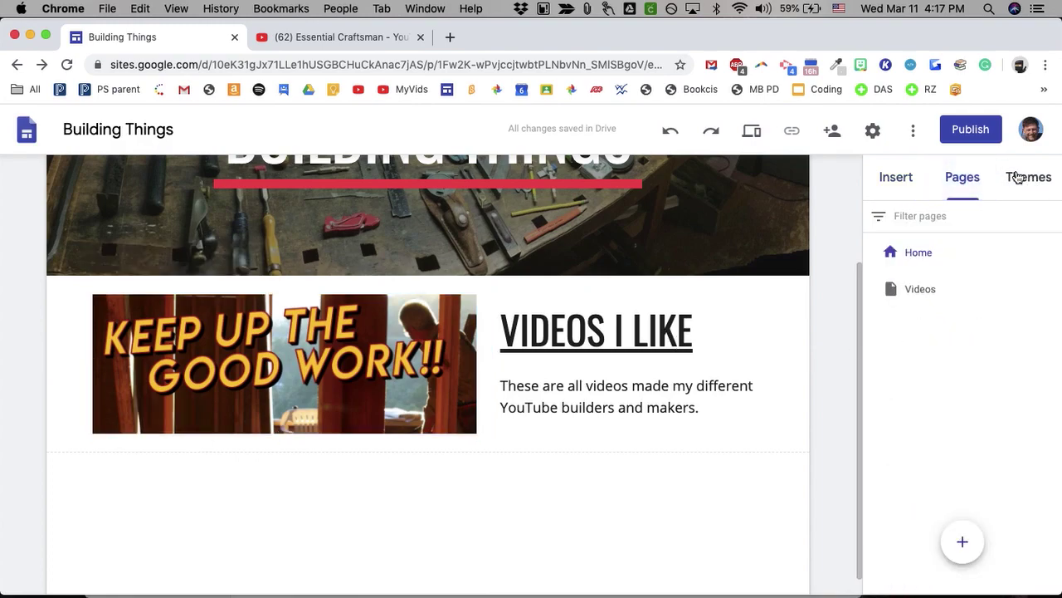
left_click(1021, 178)
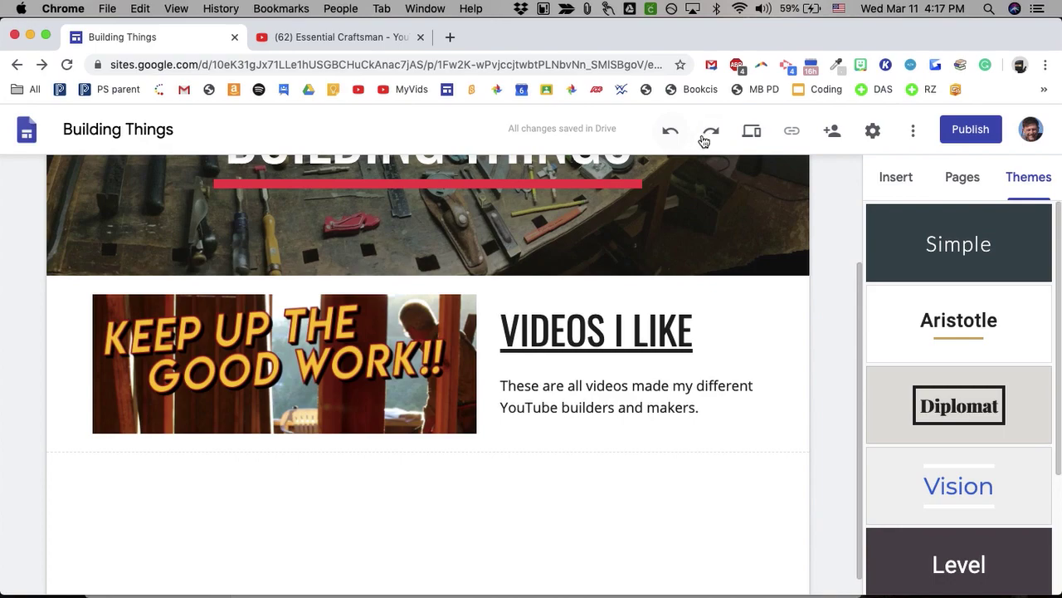
Preview the site in large screen, tablet and phone sizes, check the phone view's navigation sidebar, and exit the preview
left_click(752, 133)
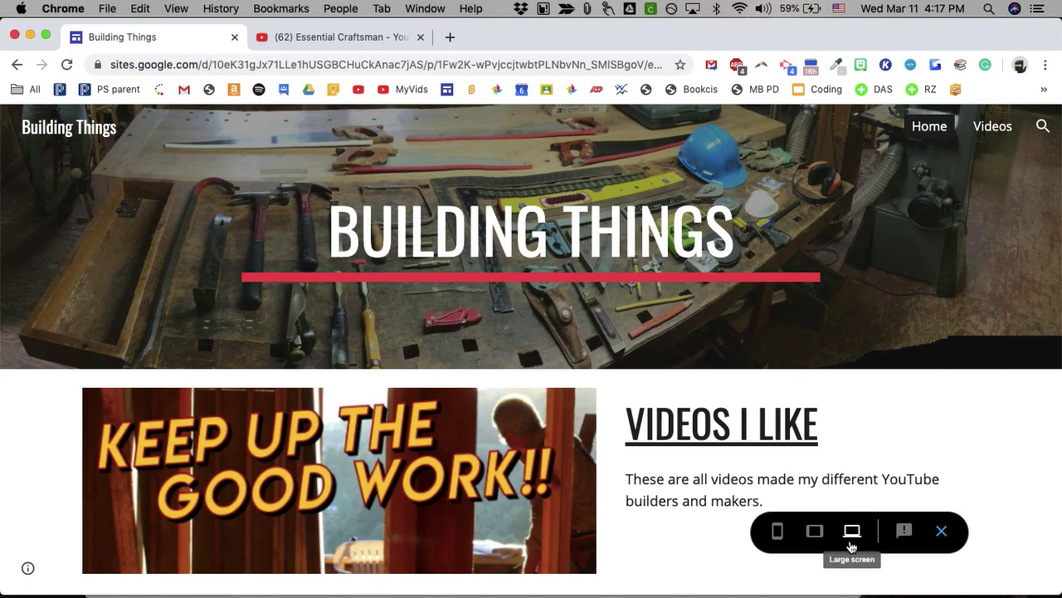
left_click(816, 535)
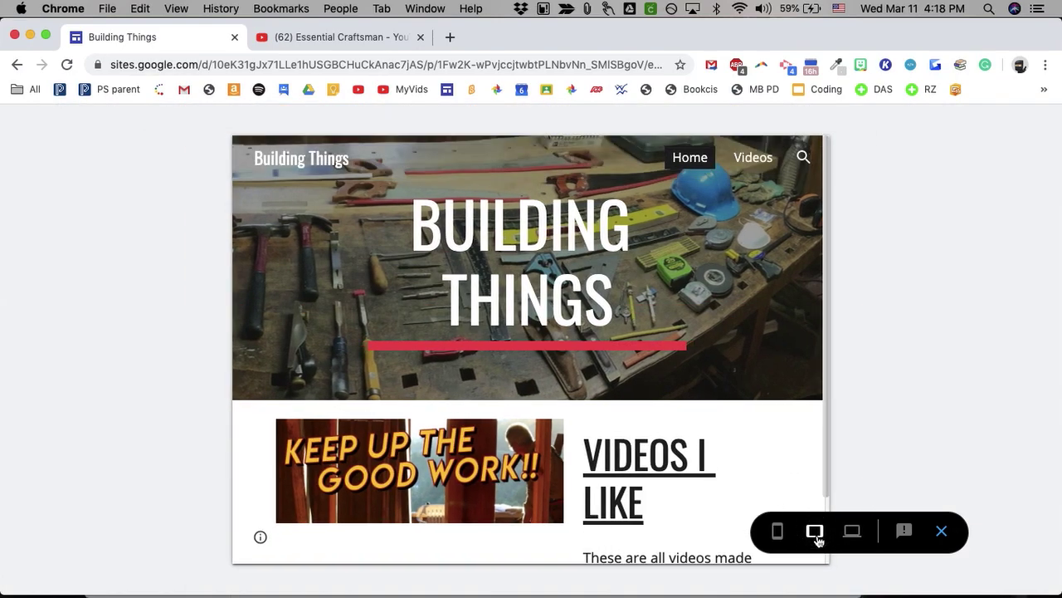
left_click(777, 532)
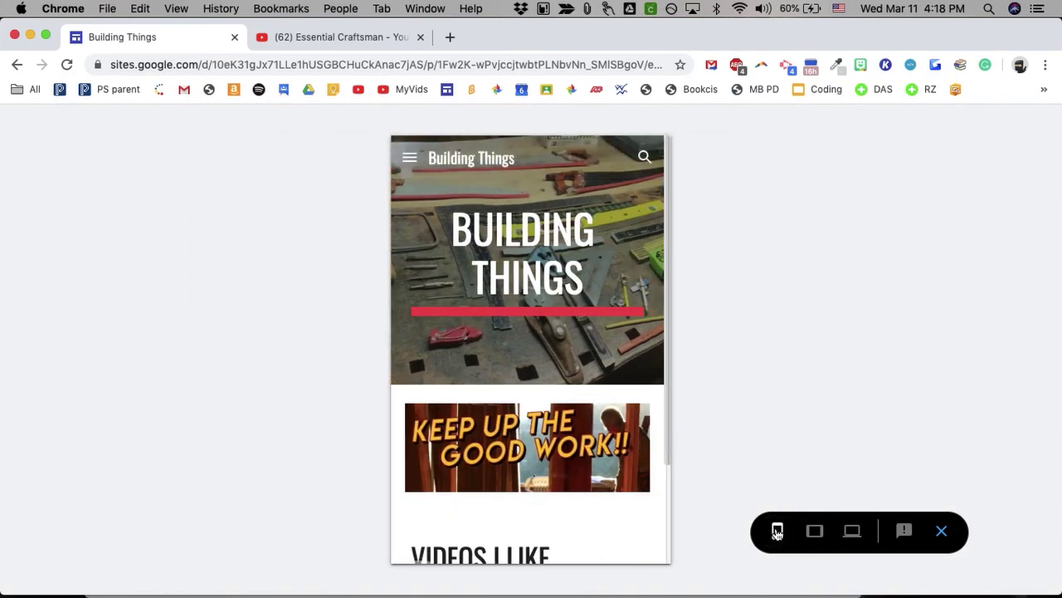
scroll(617, 492, "down", 3)
scroll(617, 492, "up", 3)
scroll(615, 493, "down", 3)
scroll(615, 493, "up", 3)
left_click(408, 158)
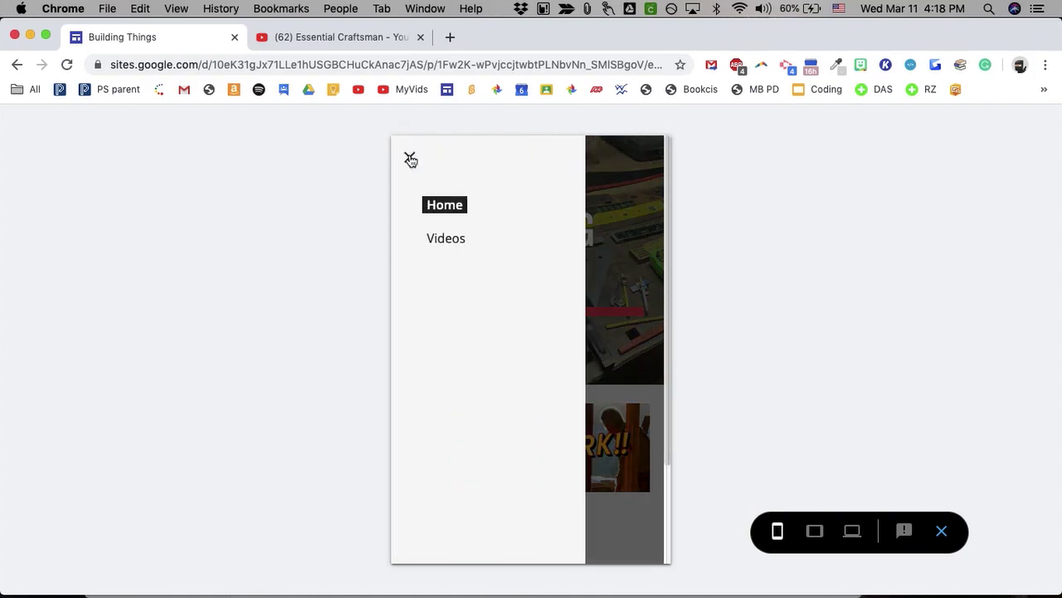
left_click(410, 159)
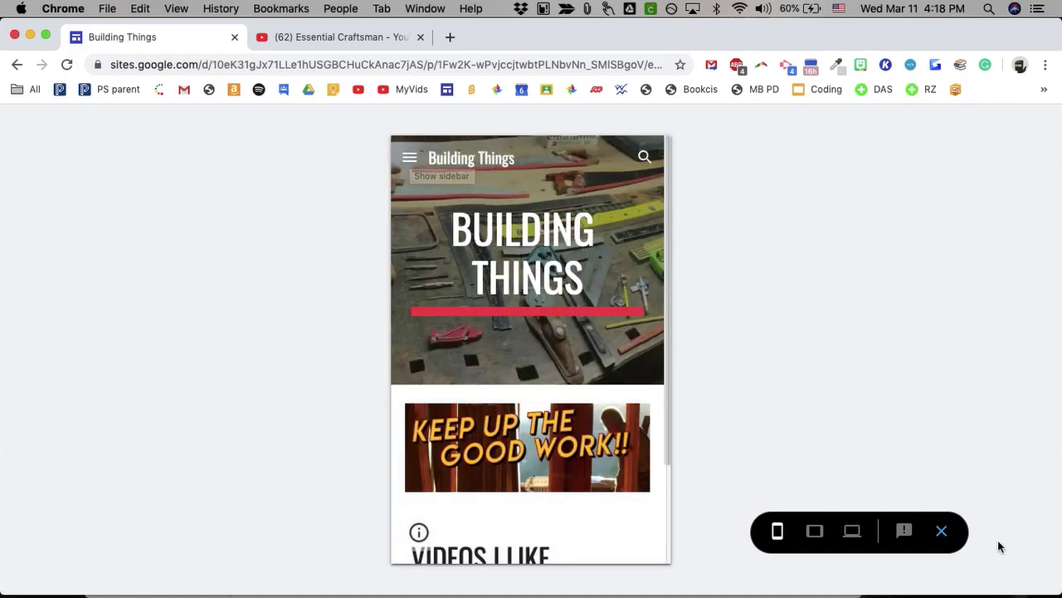
left_click(942, 530)
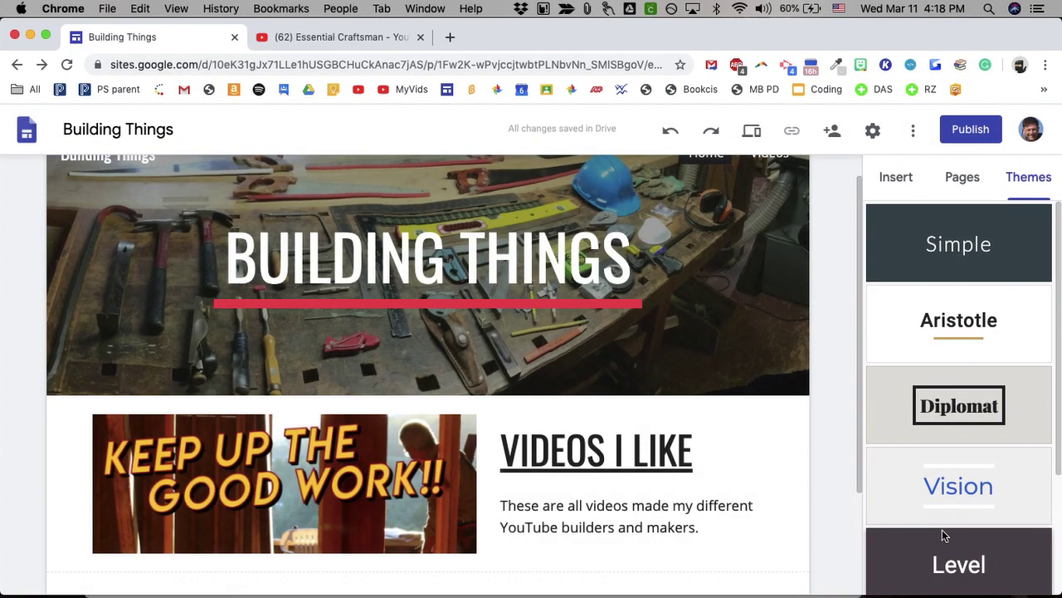
Review who has access to the site and its navigation settings, leaving both without changes
left_click(832, 131)
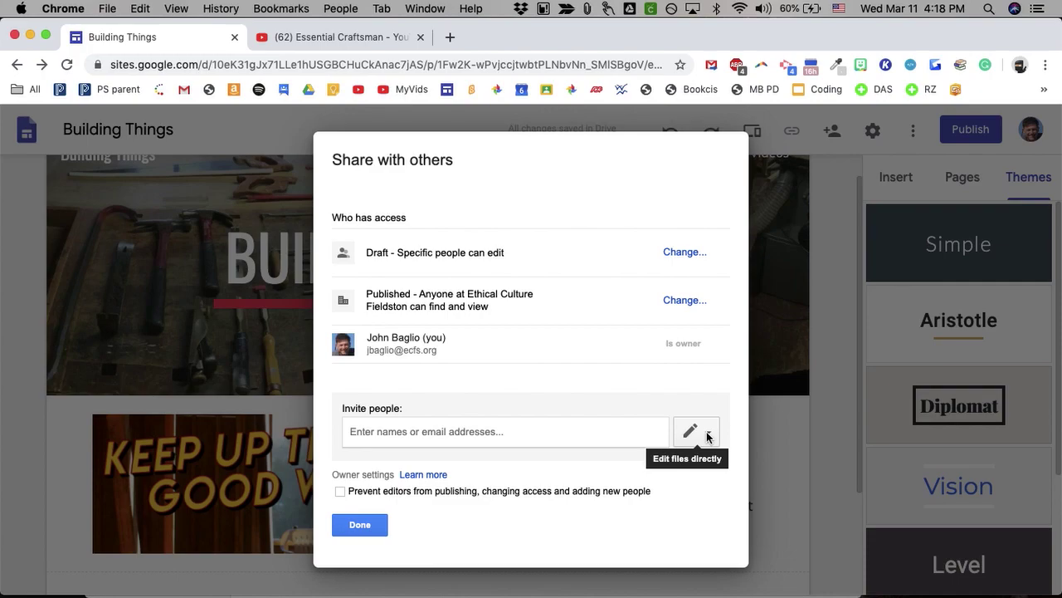
left_click(371, 536)
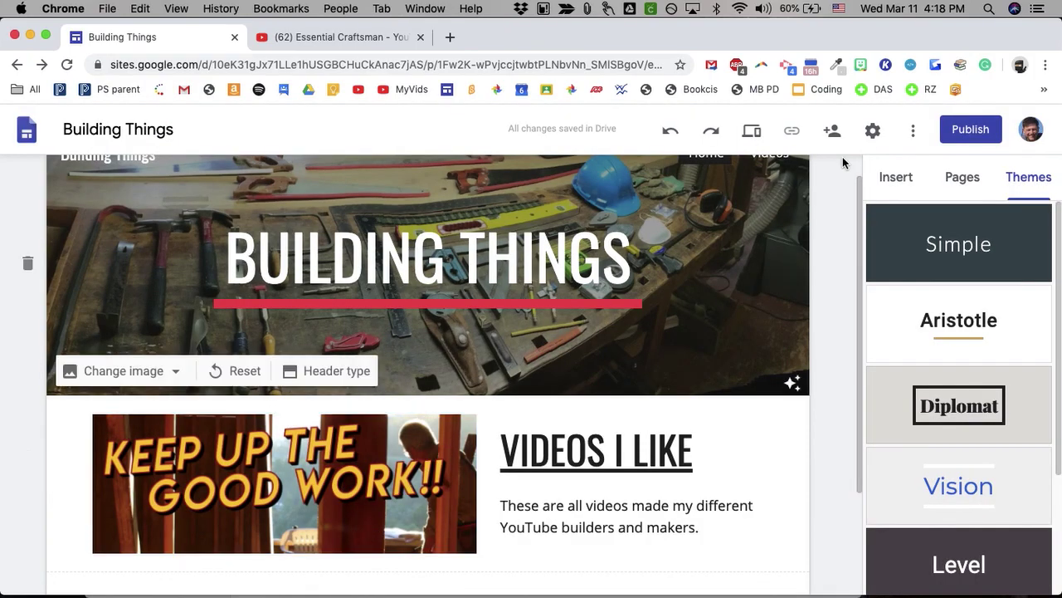
left_click(873, 131)
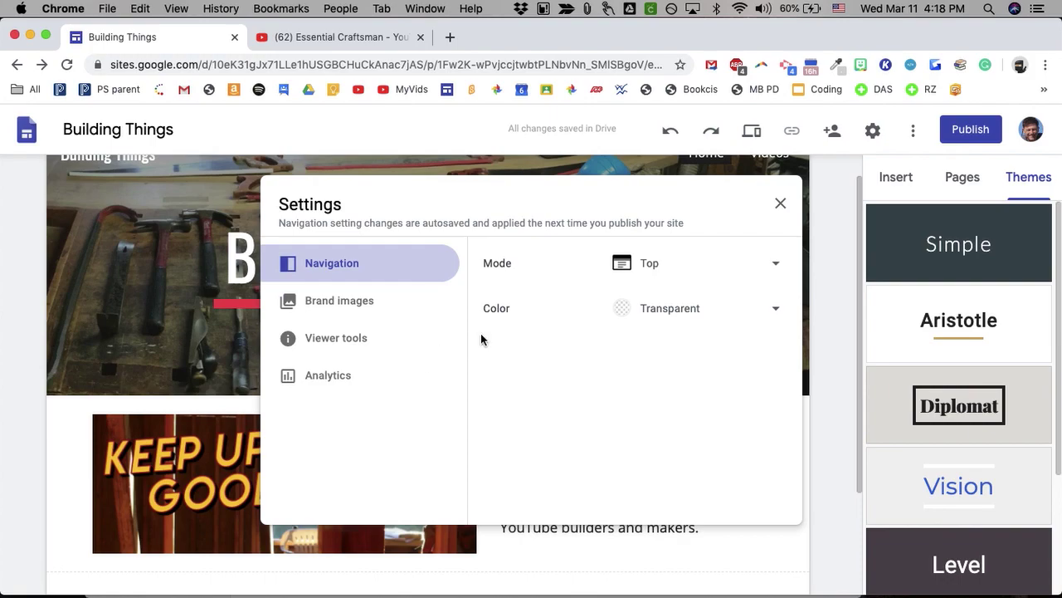
left_click(781, 198)
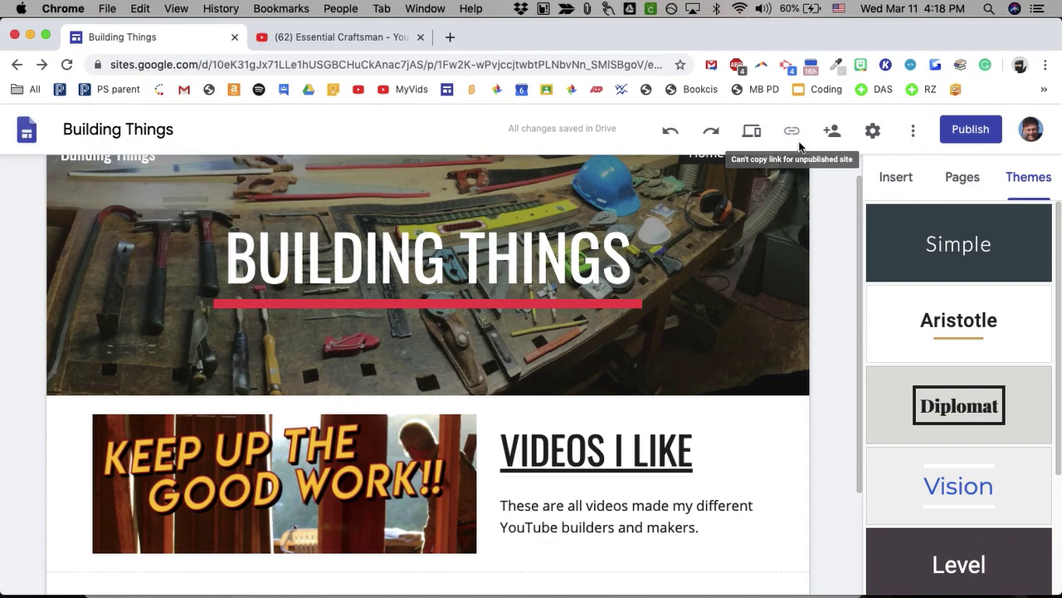
Publish the site under the web address "building-things" and copy the published site link
left_click(967, 133)
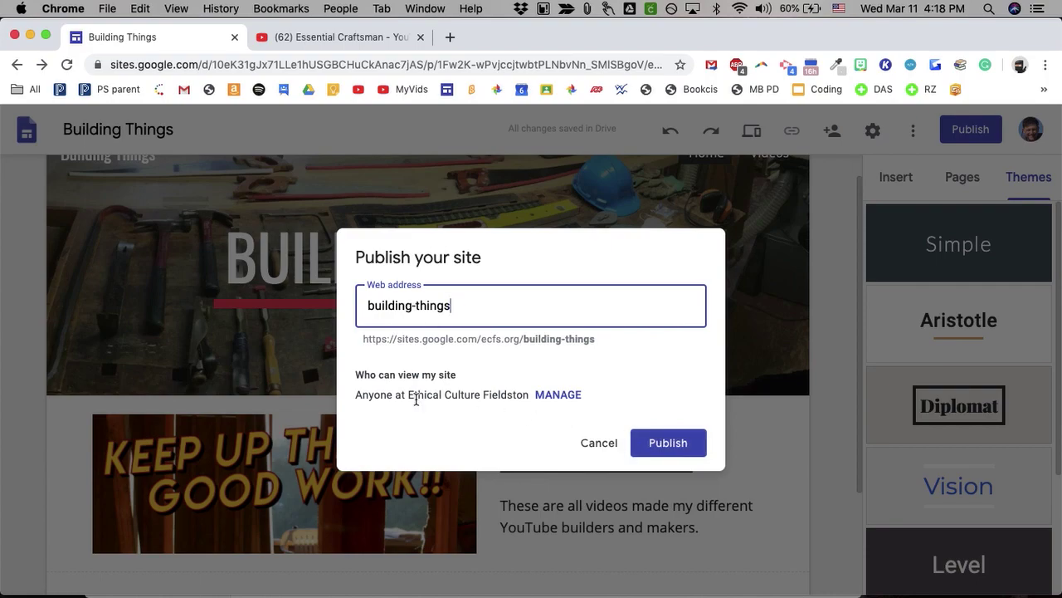
left_click(668, 443)
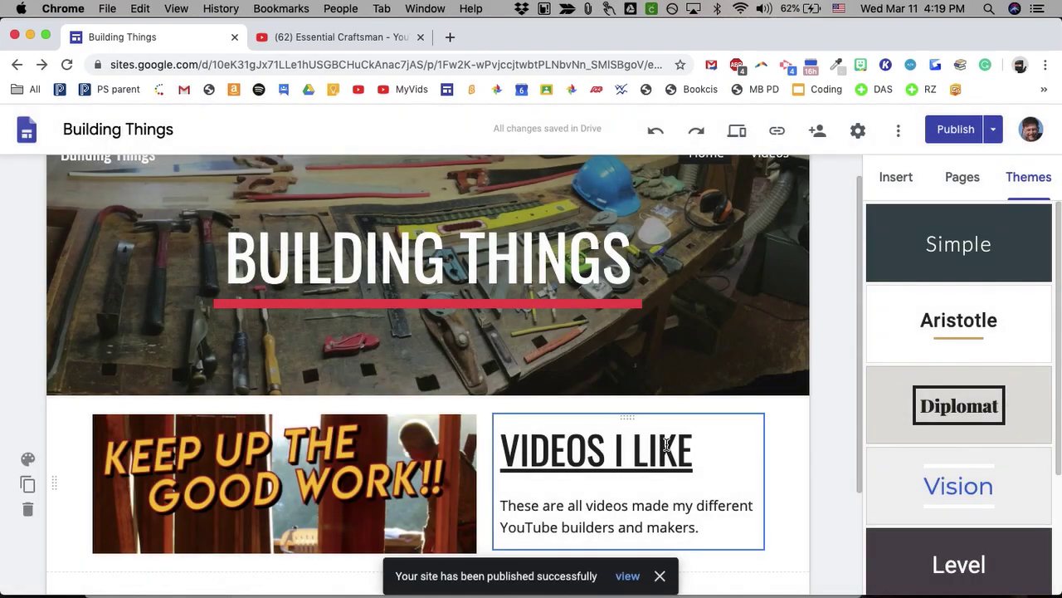
left_click(778, 133)
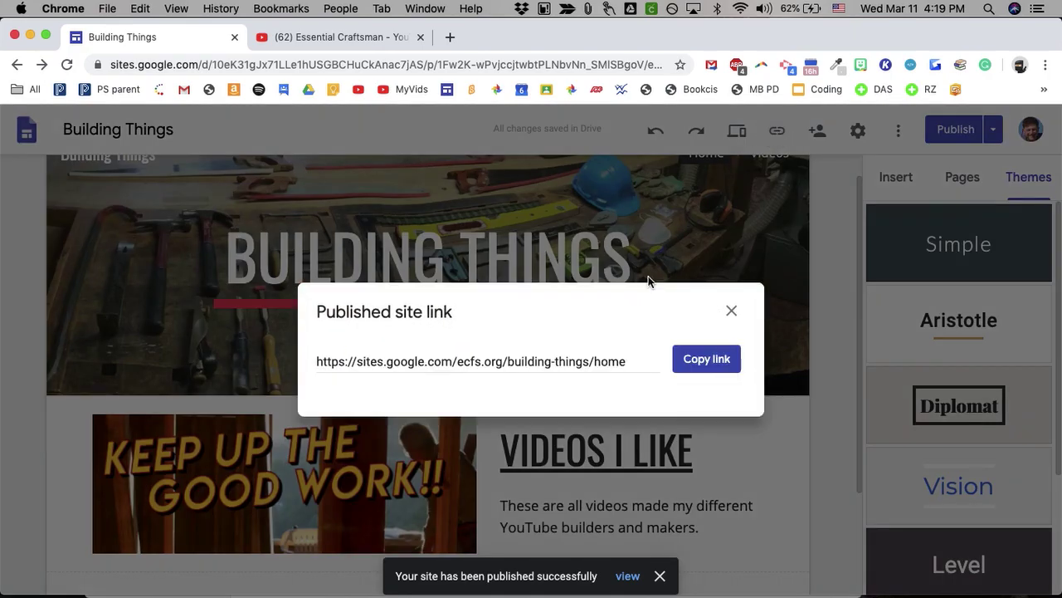
left_click(689, 363)
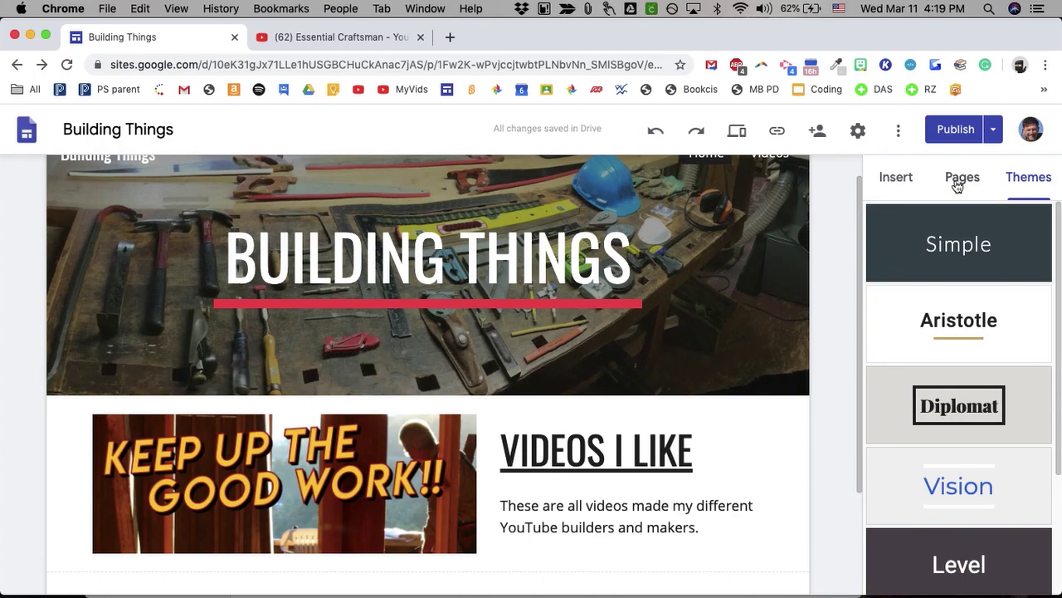
Check the publish settings for the web address and the review-before-publishing option, and leave them without saving
left_click(993, 138)
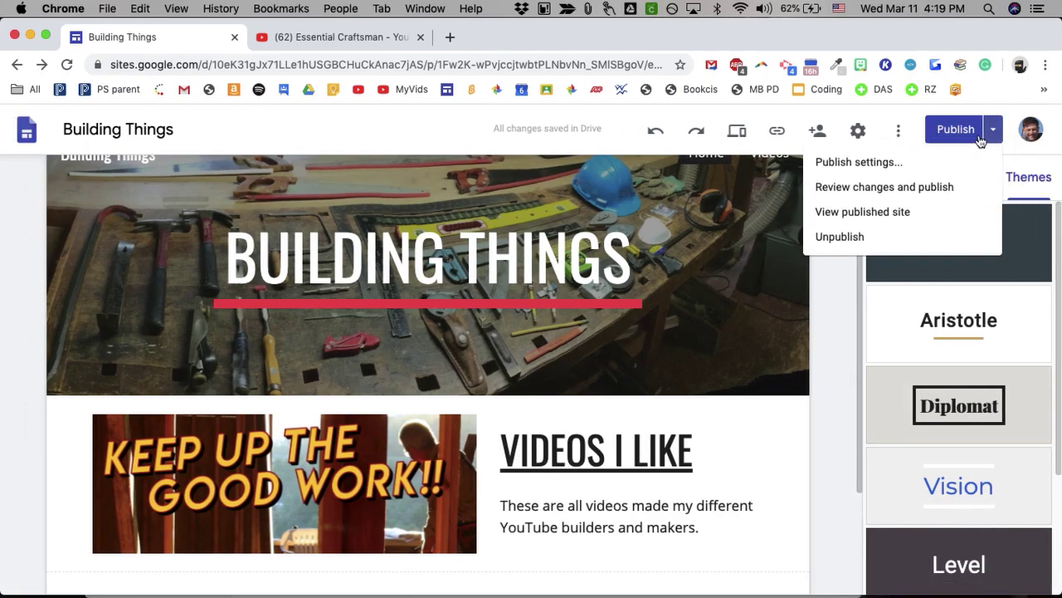
left_click(870, 165)
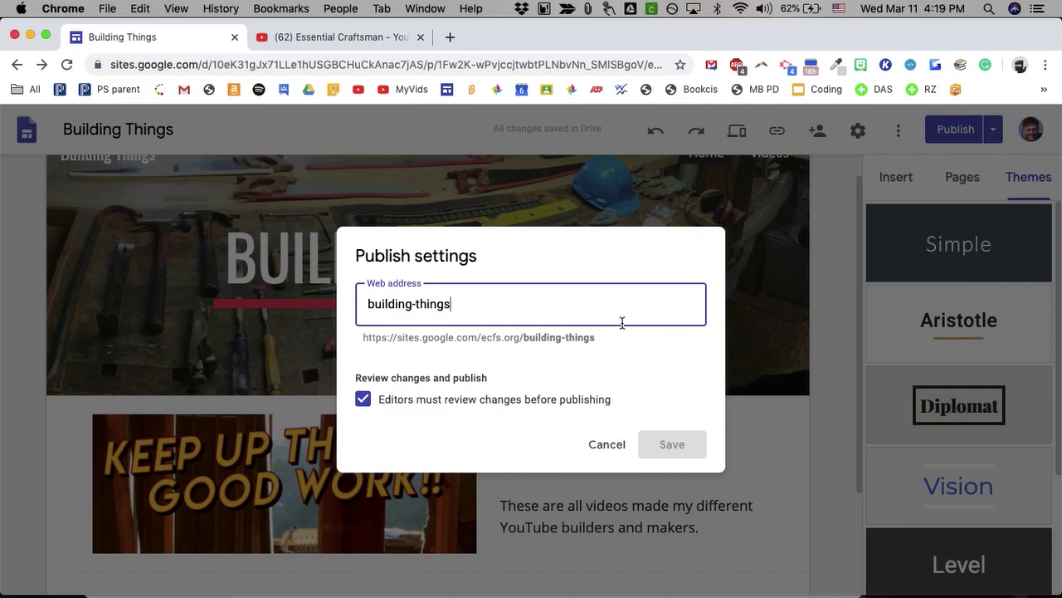
left_click(611, 445)
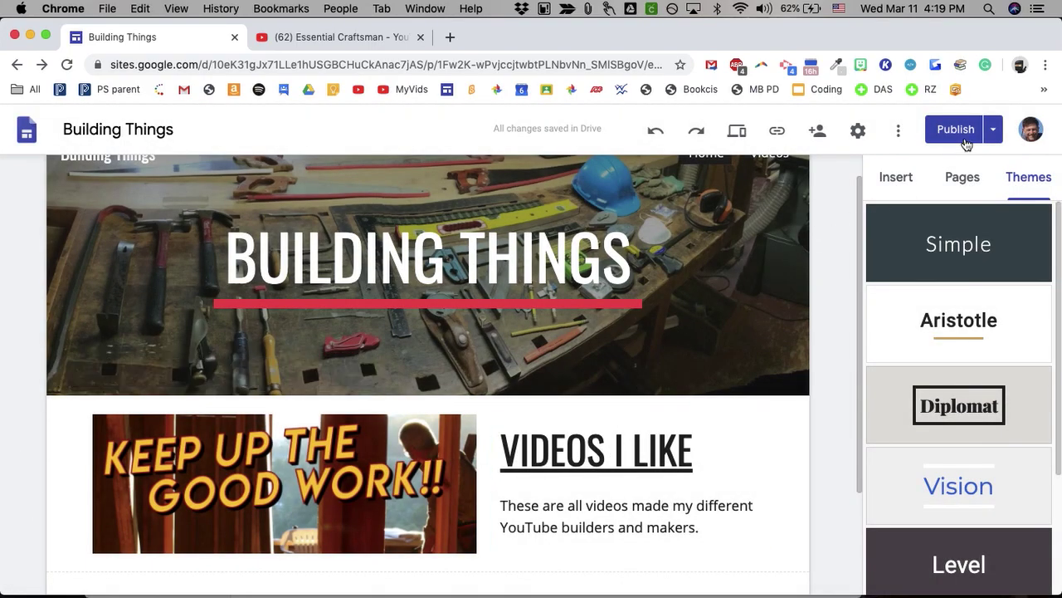
left_click(994, 135)
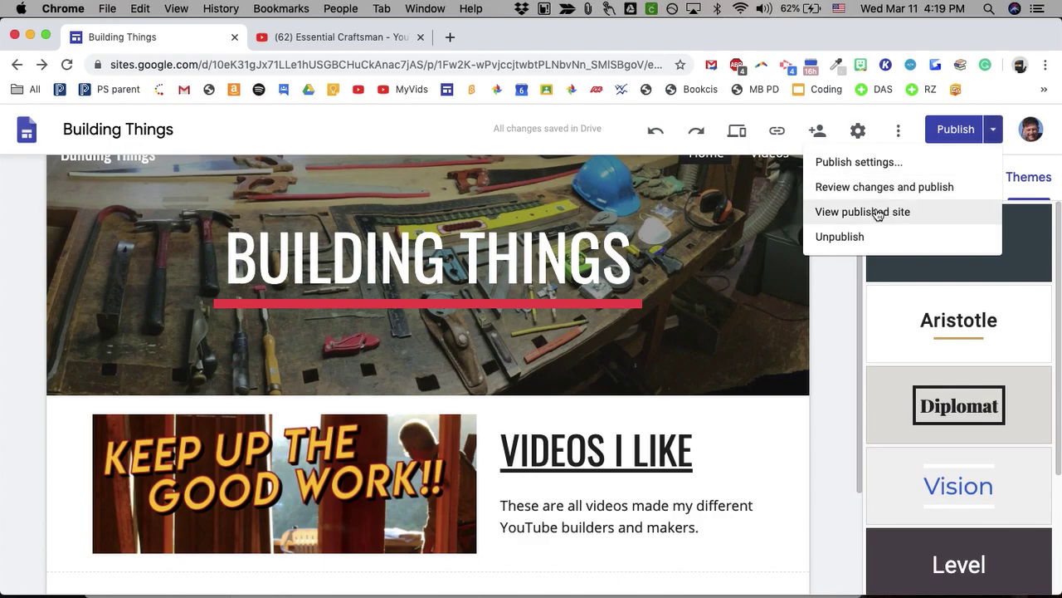
left_click(994, 129)
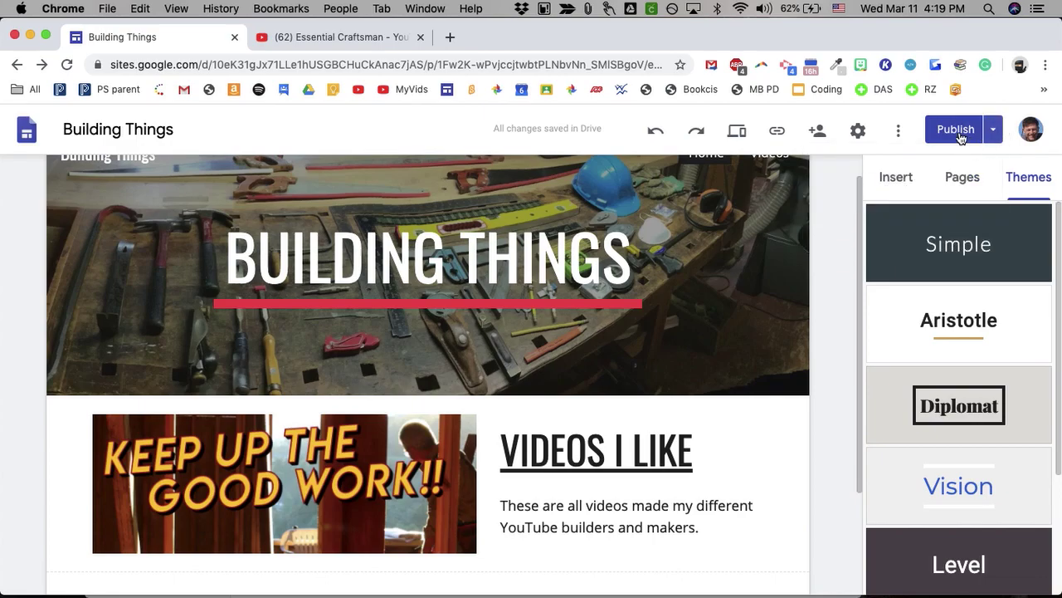
left_click(898, 130)
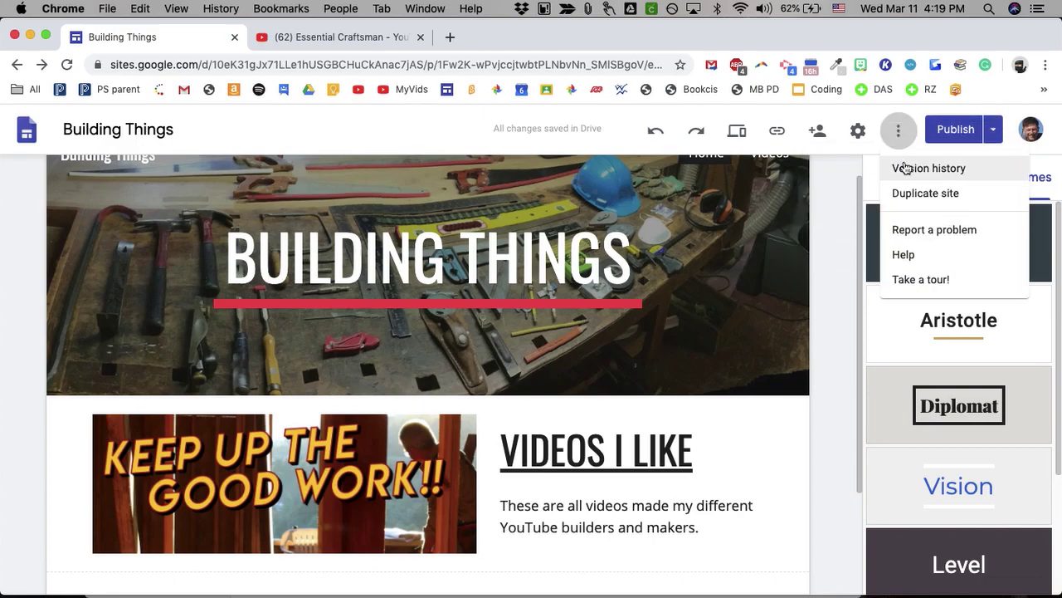
Open the review of unpublished site changes and return to the editor
left_click(963, 129)
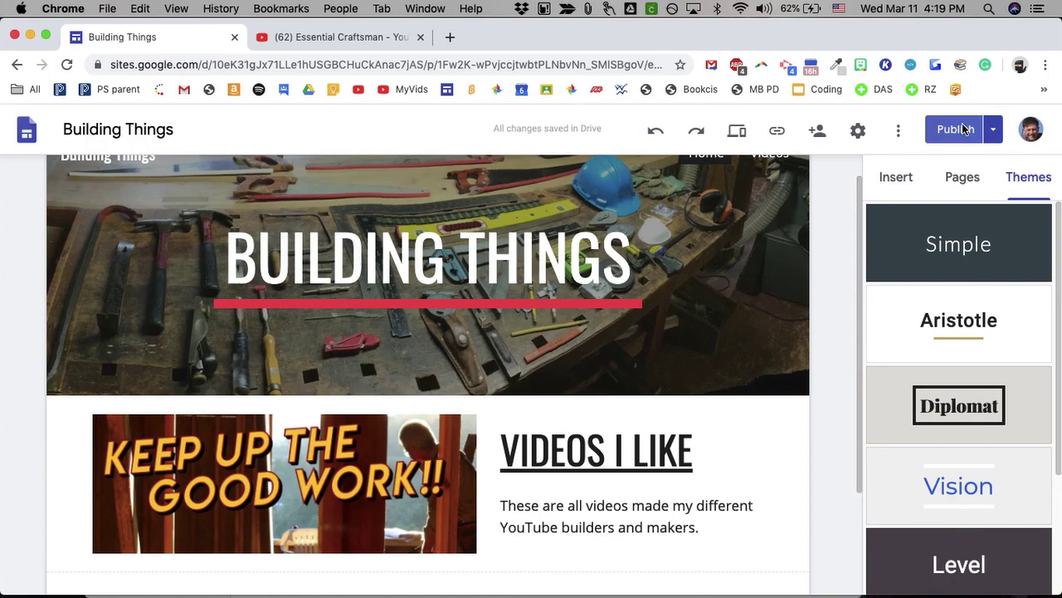
left_click(963, 129)
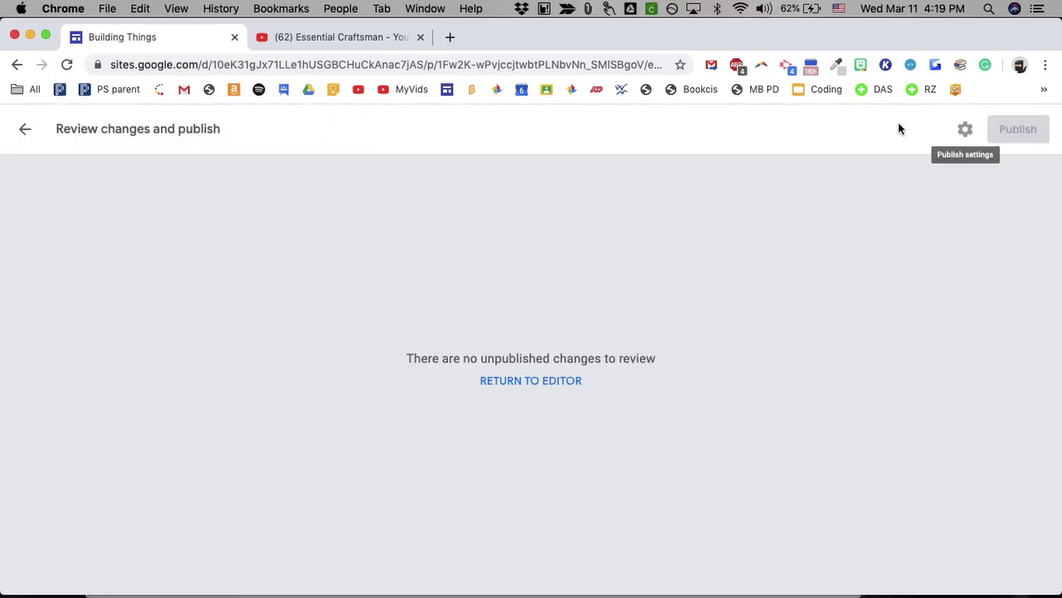
left_click(25, 130)
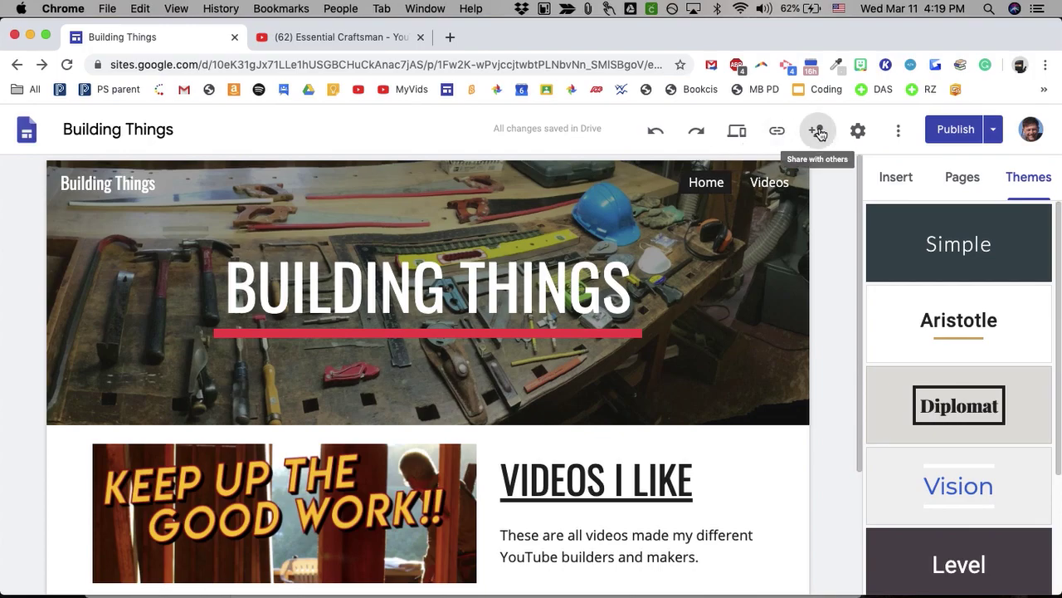
Change the published site's sharing so that anyone can find and view the published version, and save the setting
left_click(817, 131)
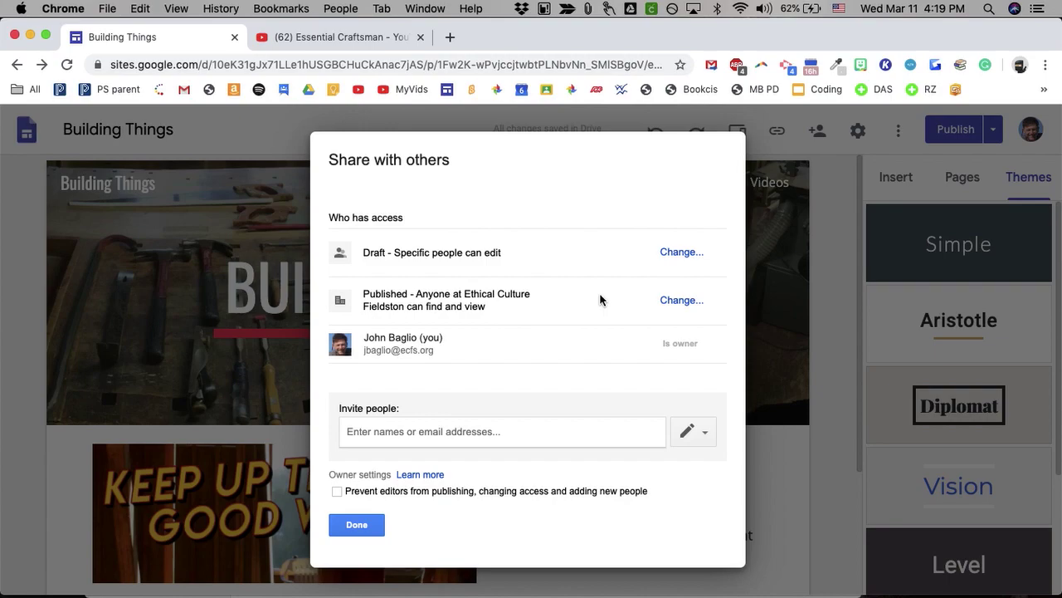
left_click(682, 300)
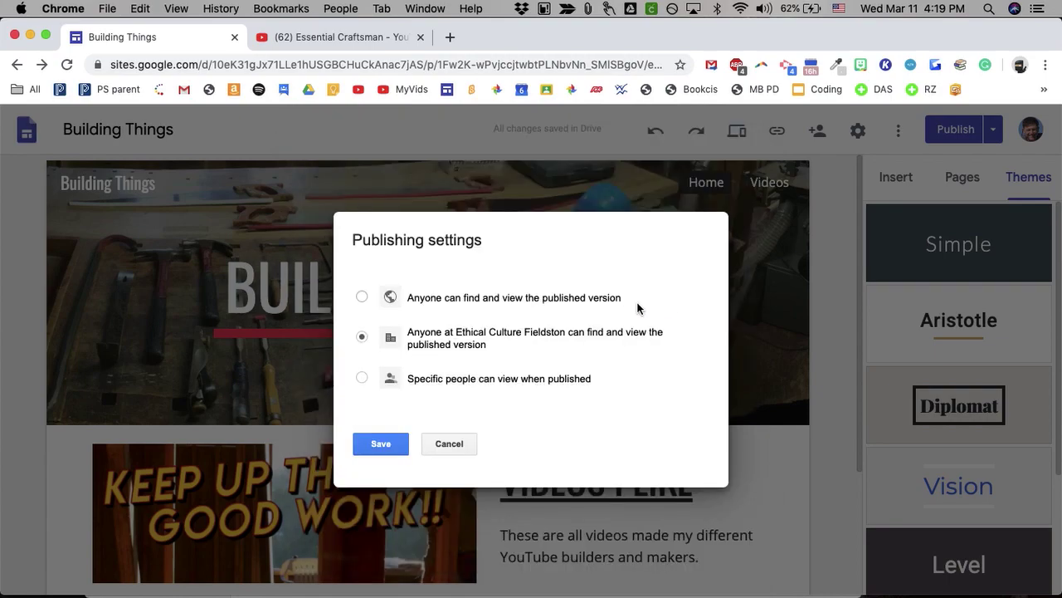
left_click(362, 297)
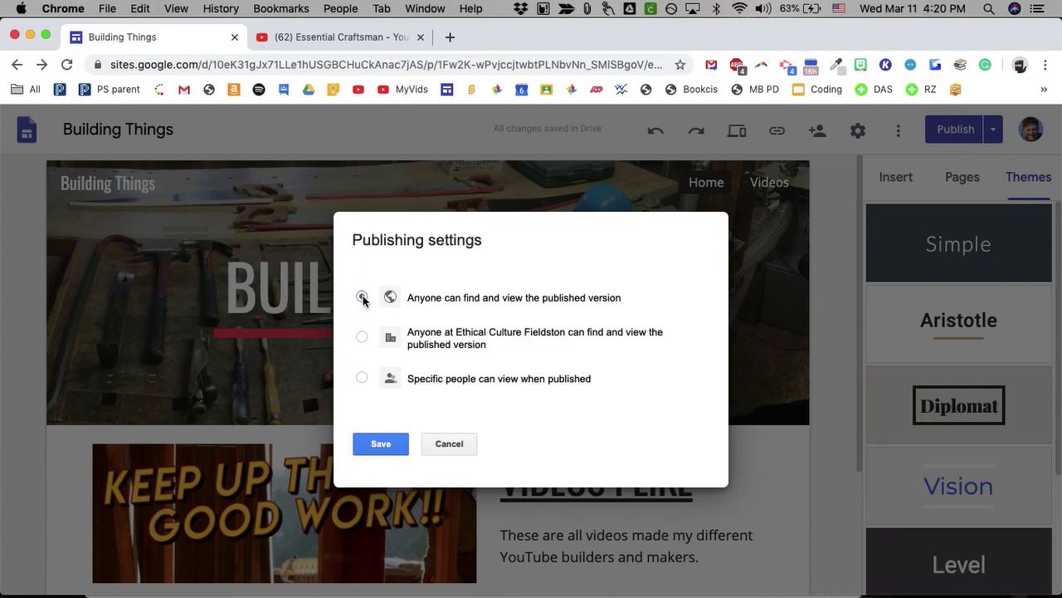
left_click(362, 341)
left_click(362, 379)
left_click(362, 297)
left_click(378, 446)
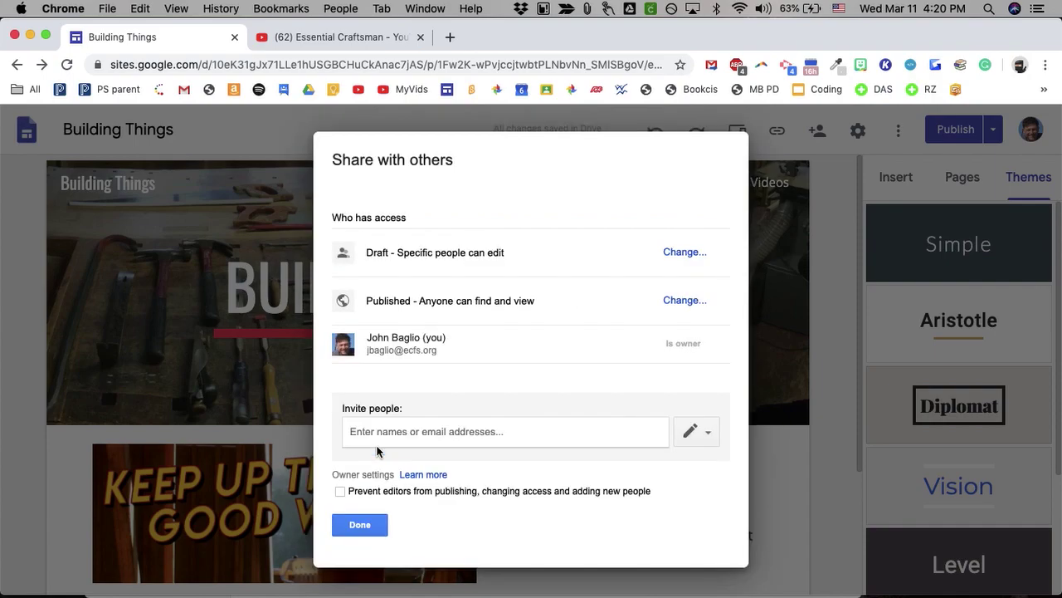
left_click(367, 524)
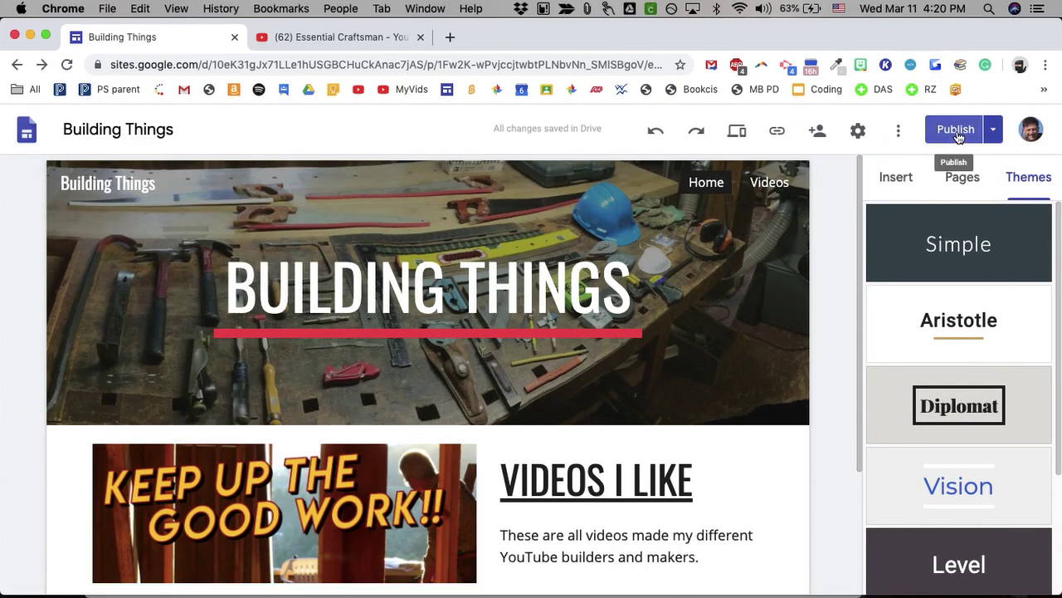
Check the site for unpublished changes, return to the editor, and view the published site link without copying it
left_click(957, 135)
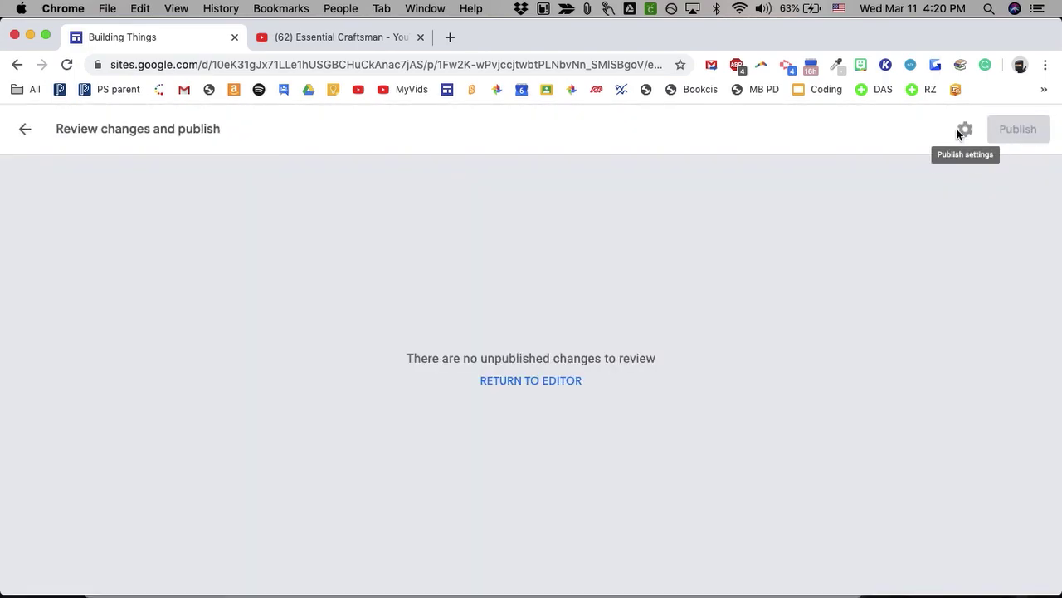
left_click(27, 132)
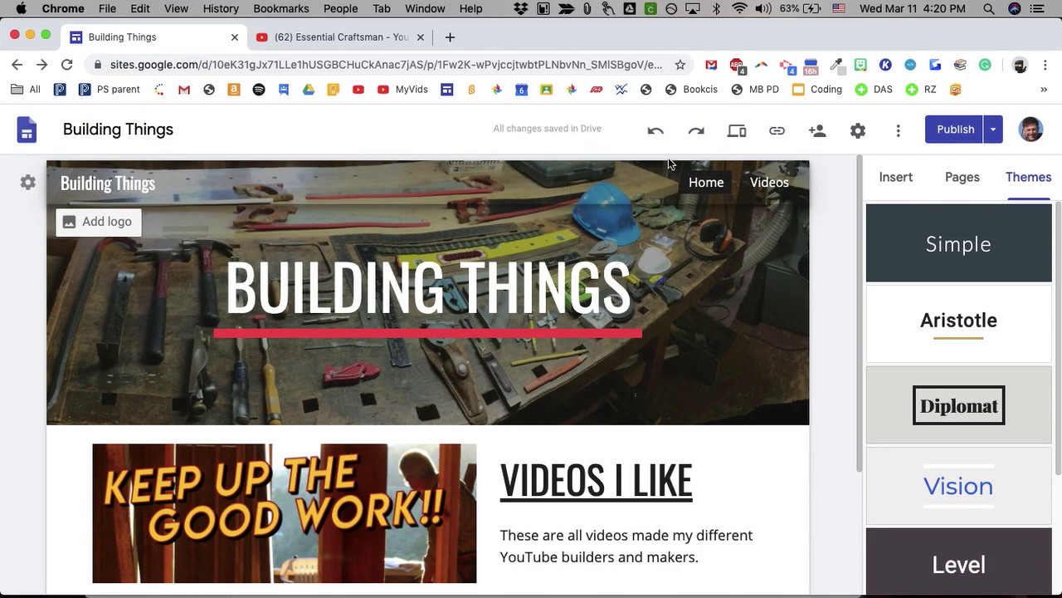
left_click(777, 130)
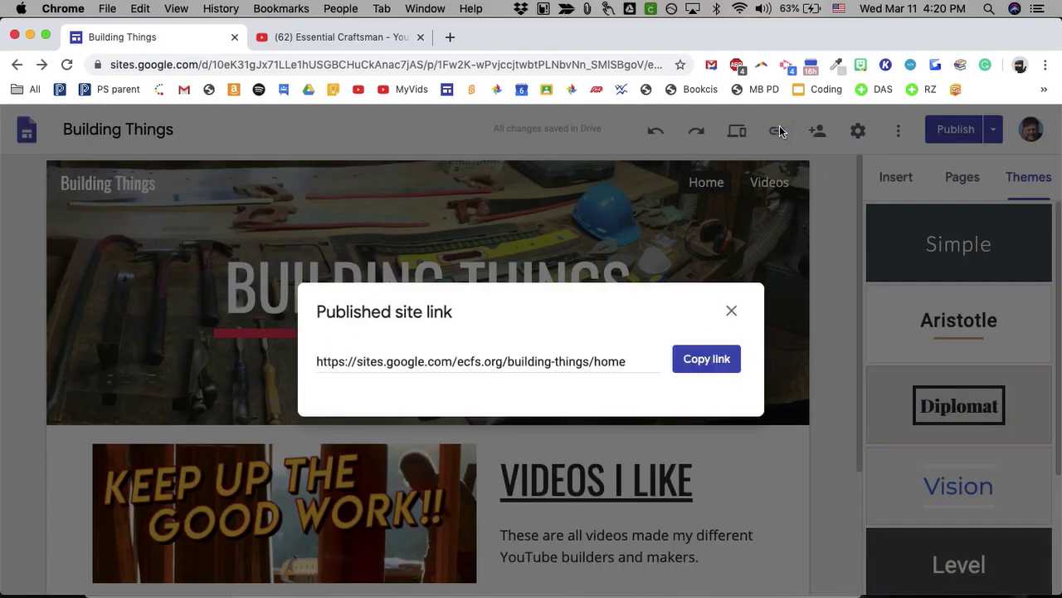
left_click(732, 310)
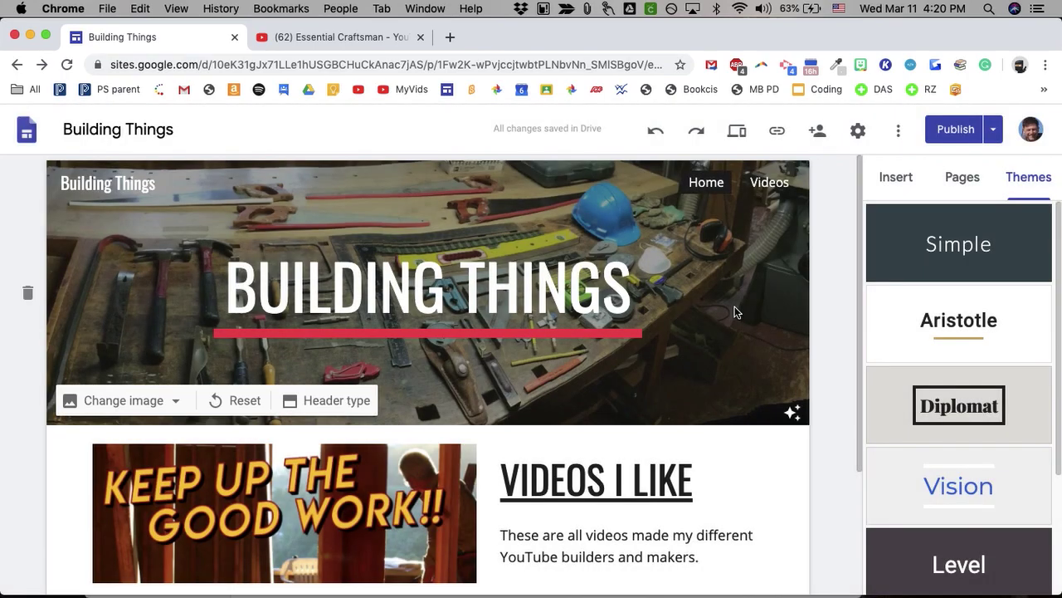